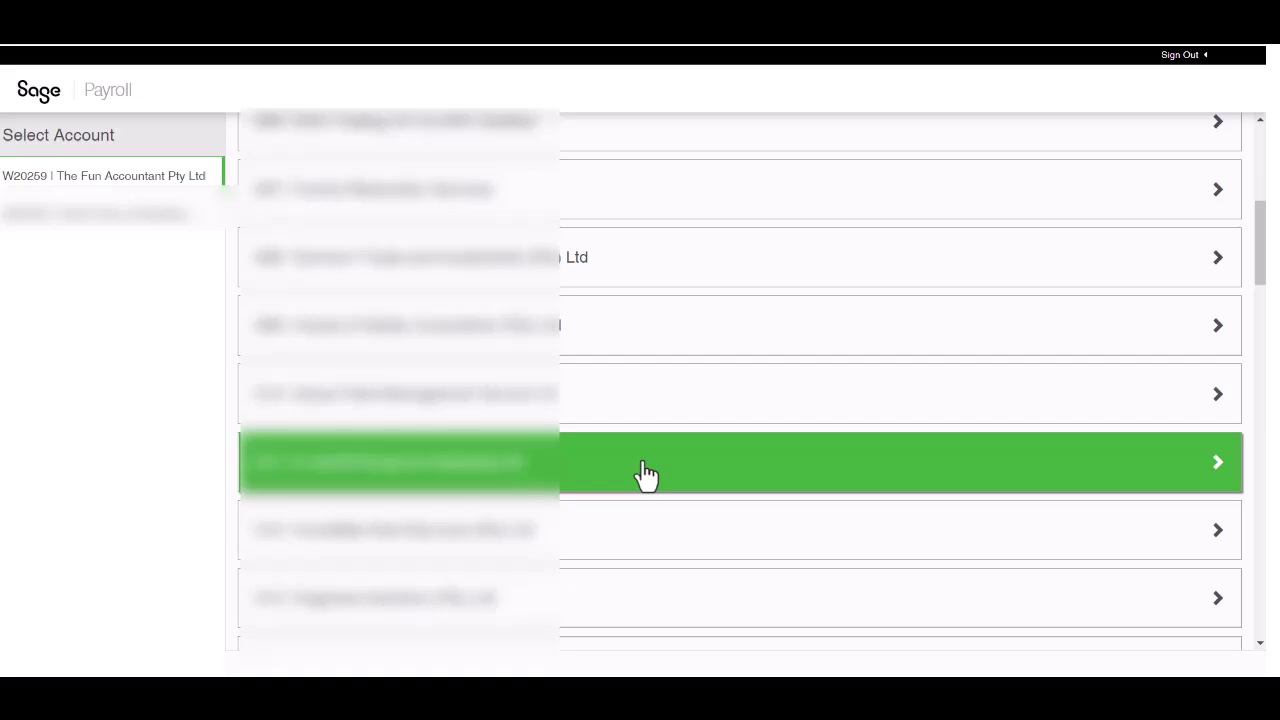
# Step: Open the Tax Certificates page for Awesome Air's Monthly Salaries pay cycle
pyautogui.click(646, 472)
pyautogui.click(656, 546)
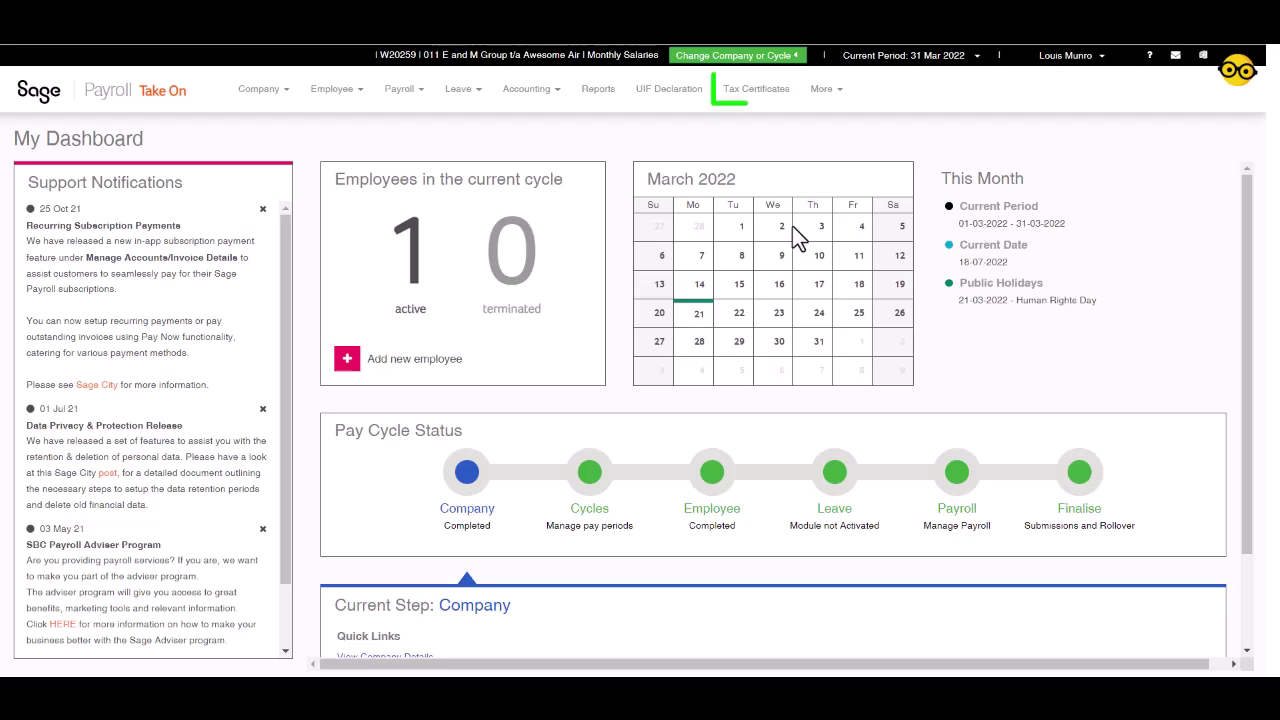
pyautogui.click(760, 100)
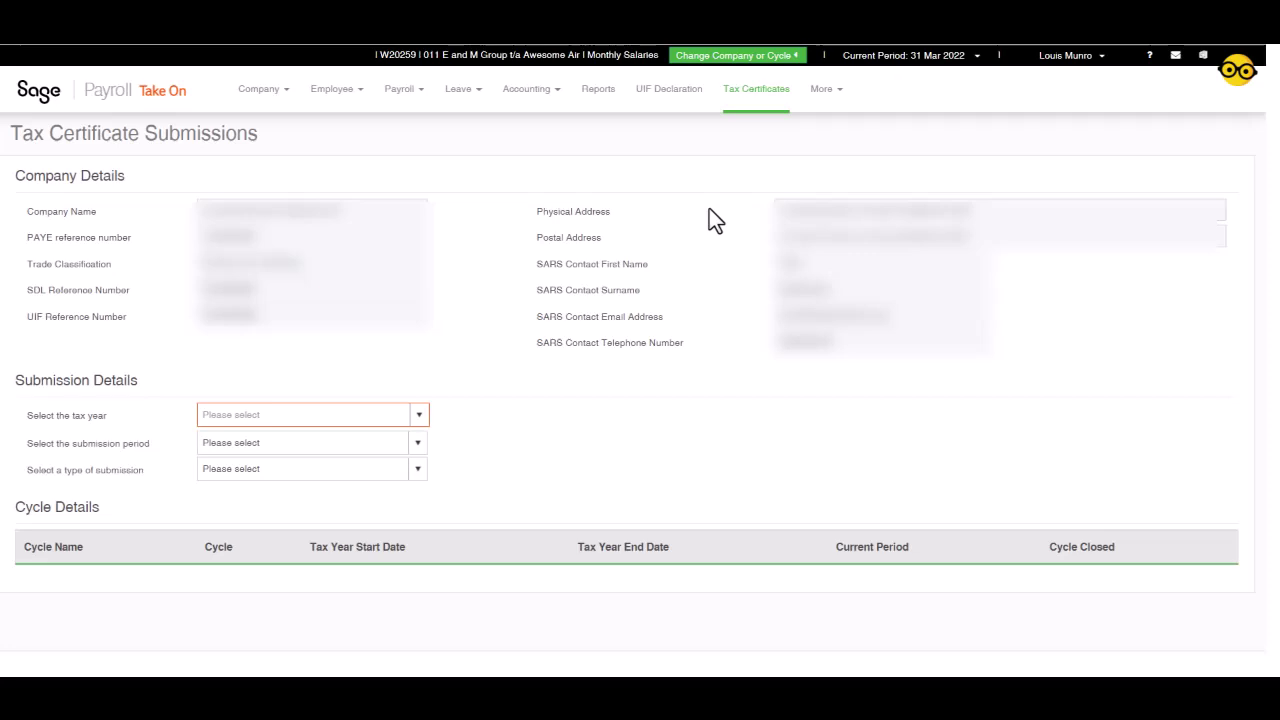
# Step: Select tax year 2022, the Tax Year End period and a Live submission type
pyautogui.click(416, 418)
pyautogui.click(360, 445)
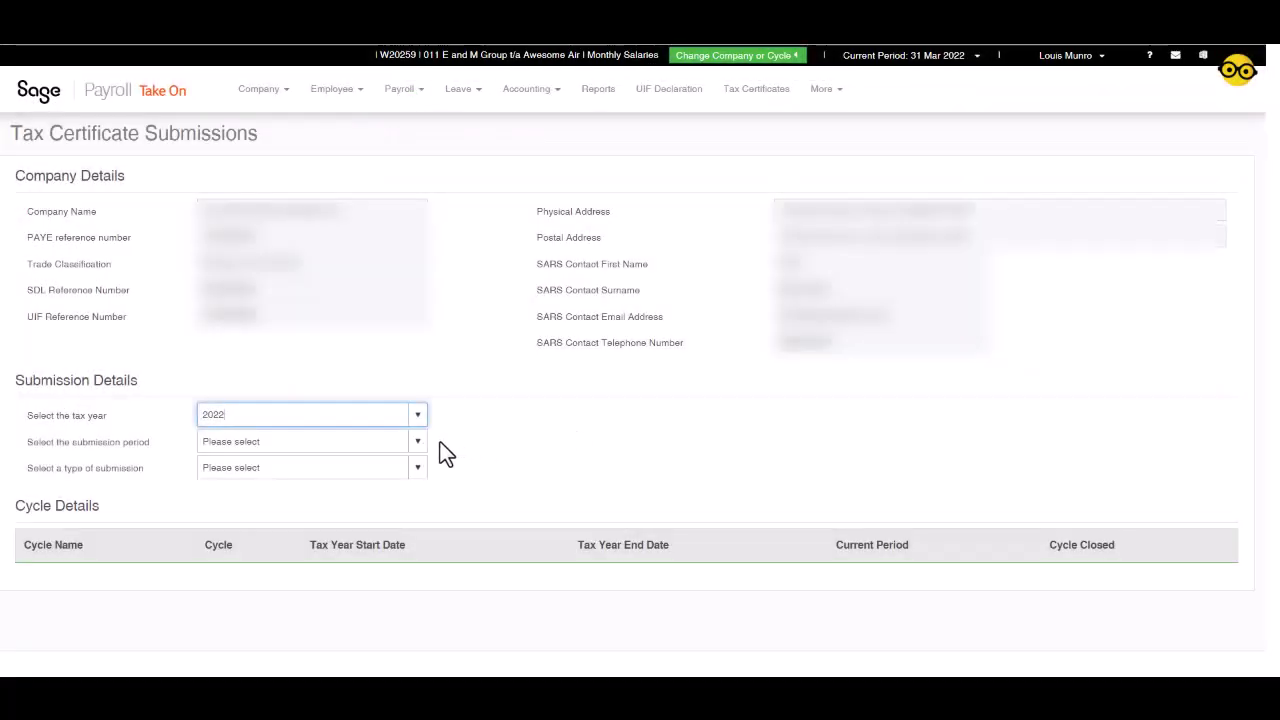
pyautogui.click(418, 447)
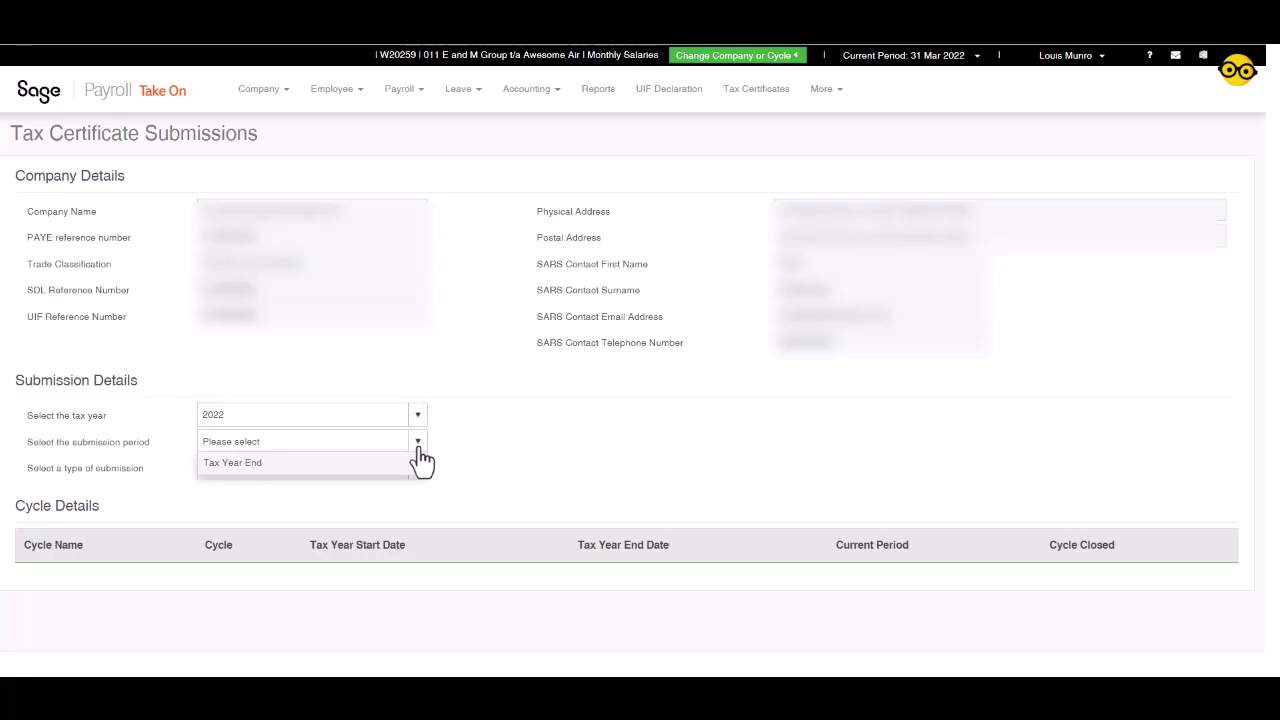
pyautogui.click(388, 464)
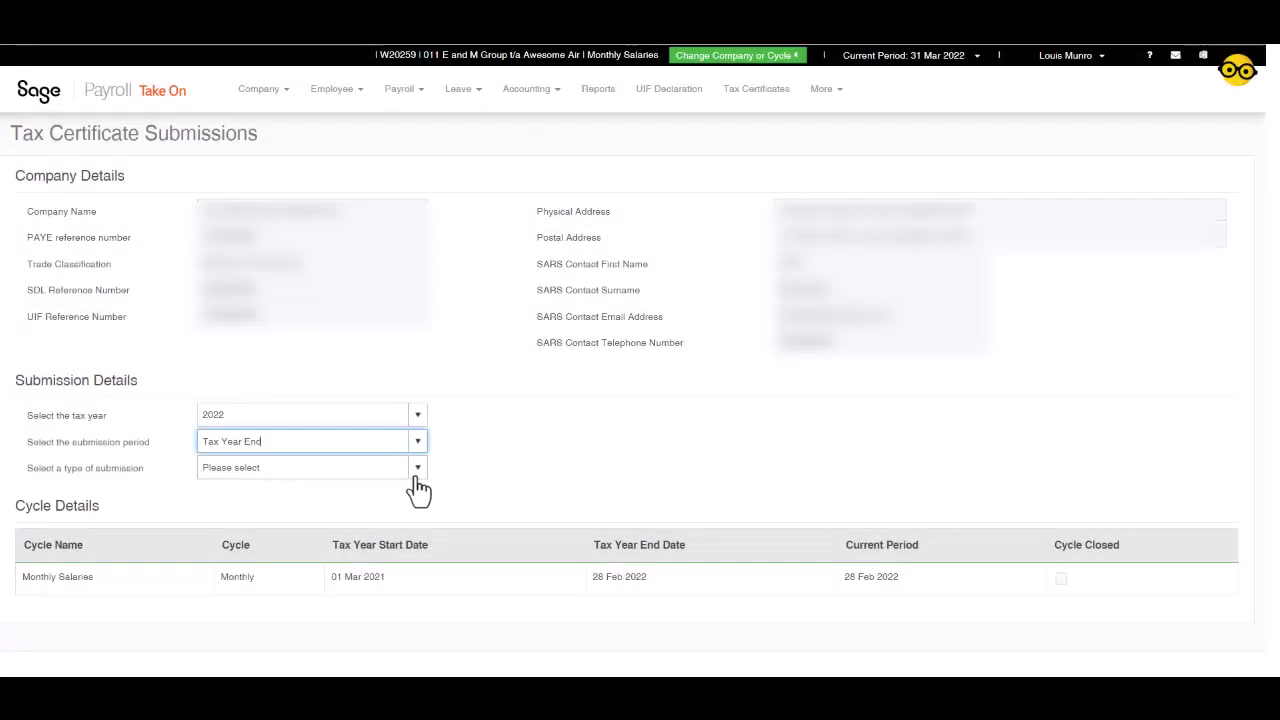
pyautogui.click(417, 470)
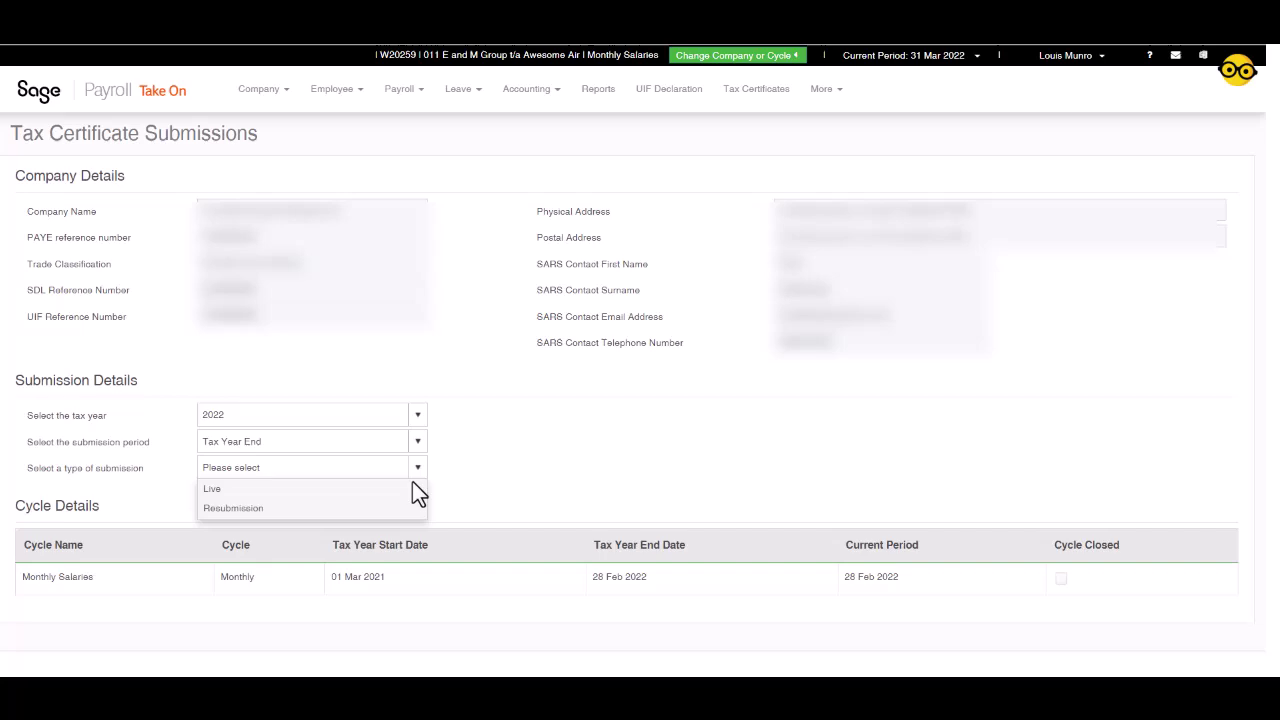
pyautogui.click(382, 495)
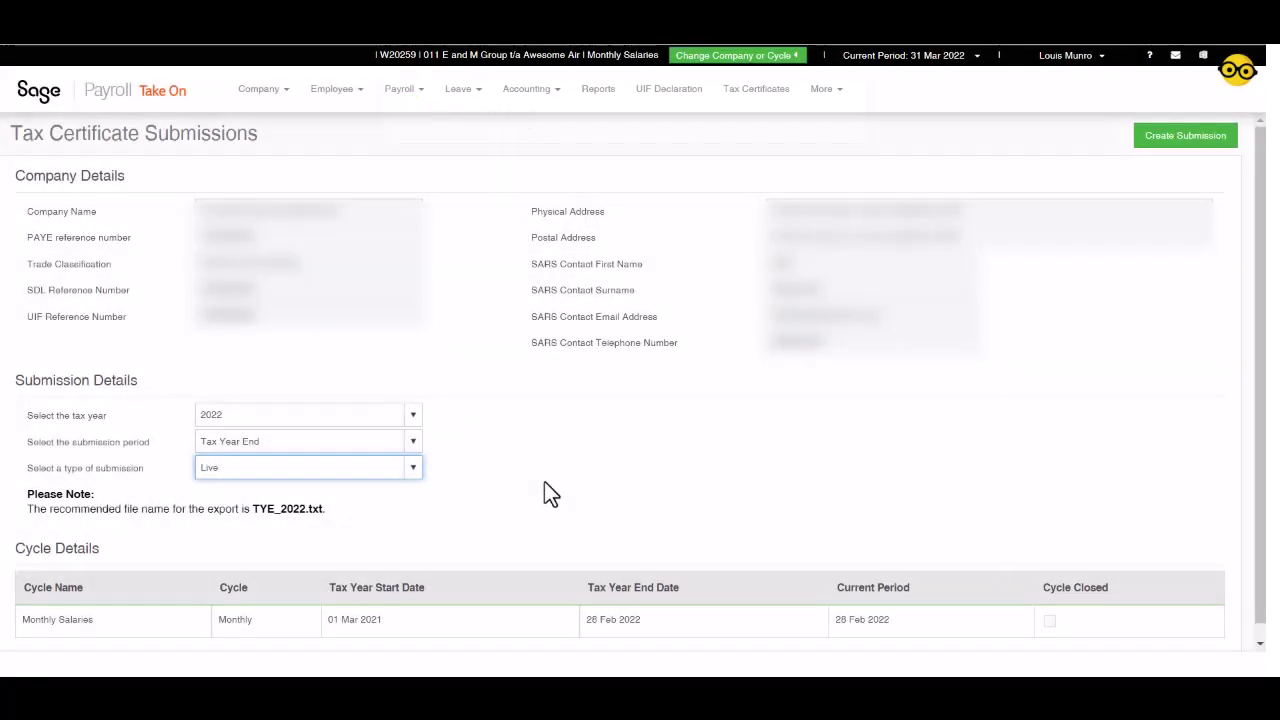
pyautogui.scroll(-1, 547, 482)
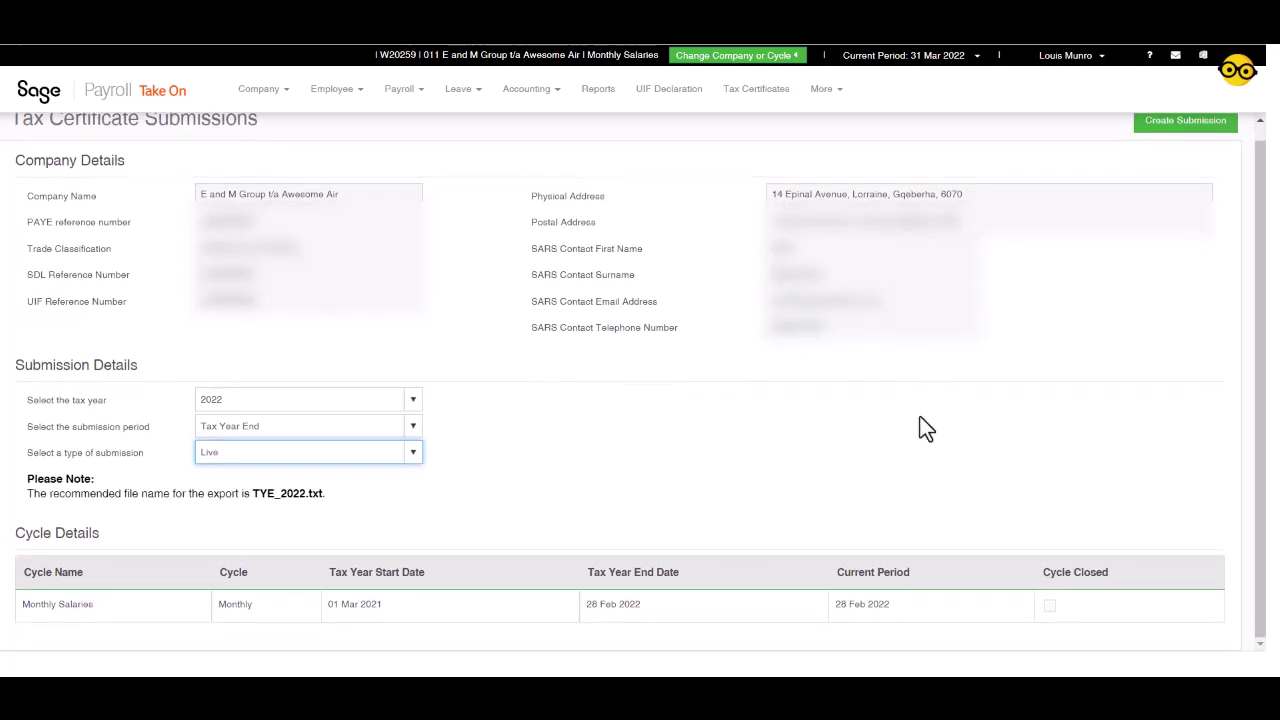
pyautogui.scroll(1, 1072, 398)
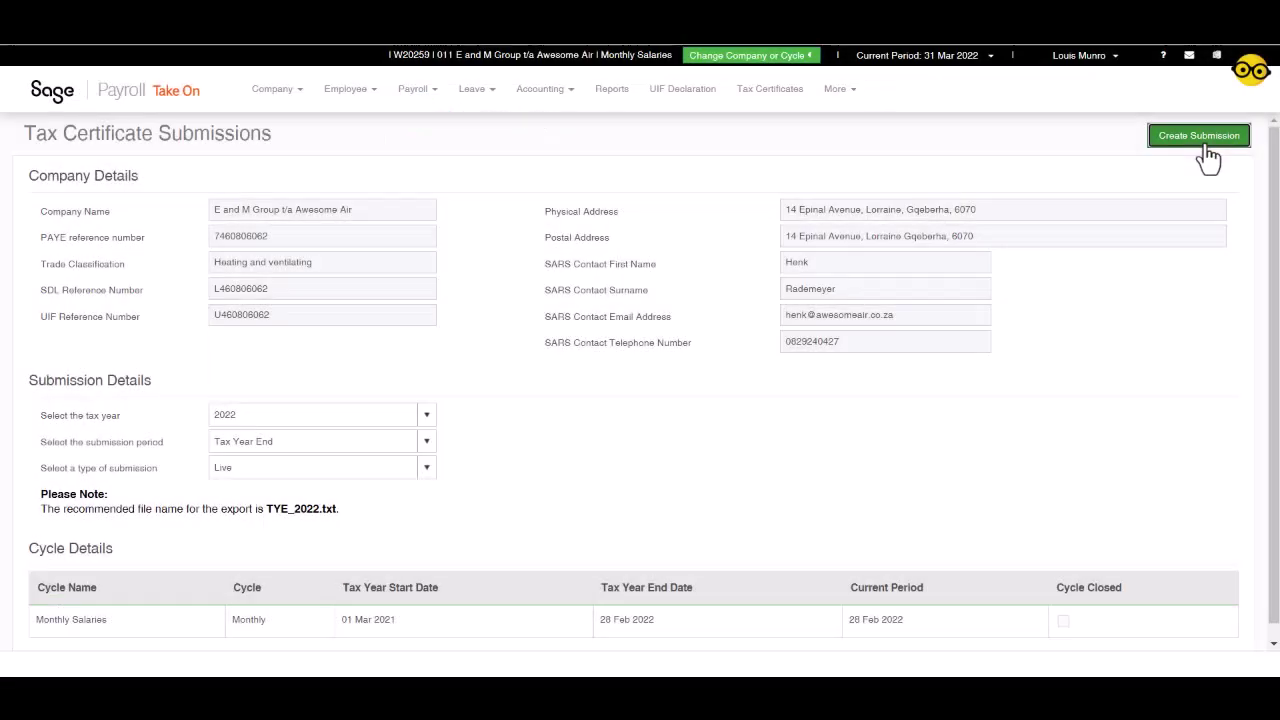
# Step: Create the submission and download the IRP5/IT3(a) certificates, Reconciliation and EMP501 reports
pyautogui.click(1203, 143)
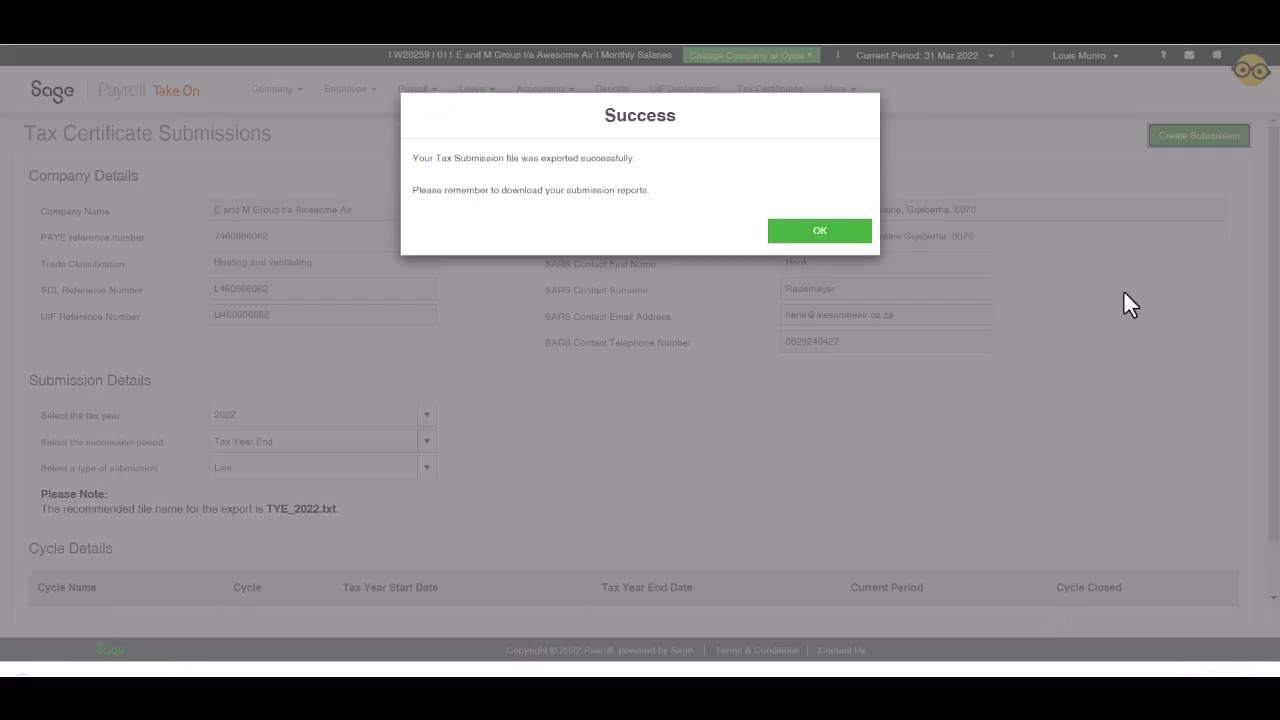
pyautogui.click(810, 234)
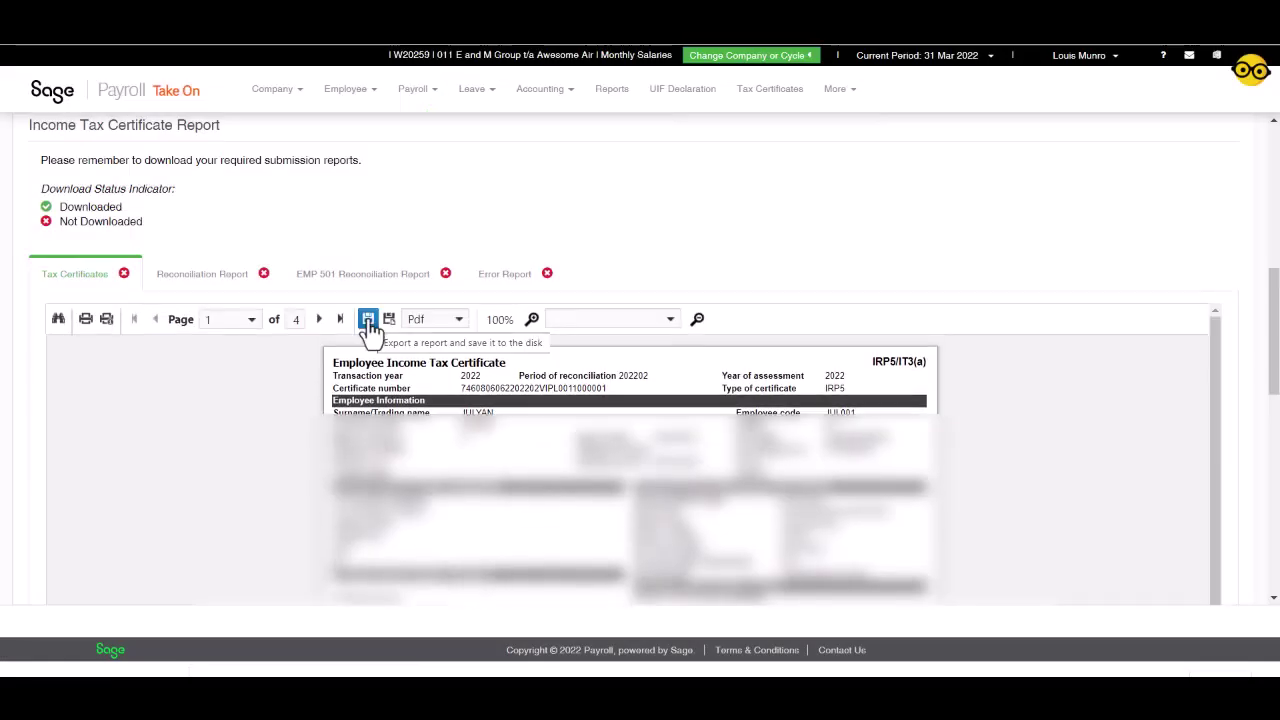
pyautogui.click(370, 328)
pyautogui.click(238, 276)
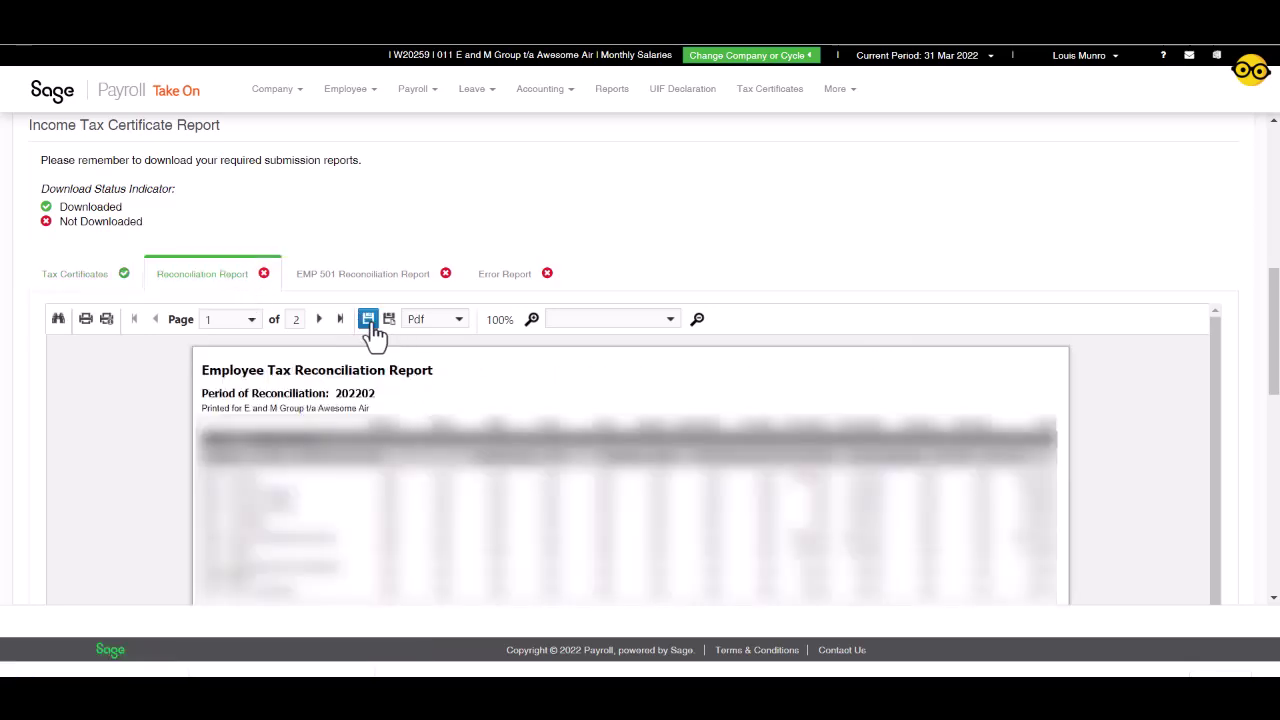
pyautogui.click(370, 326)
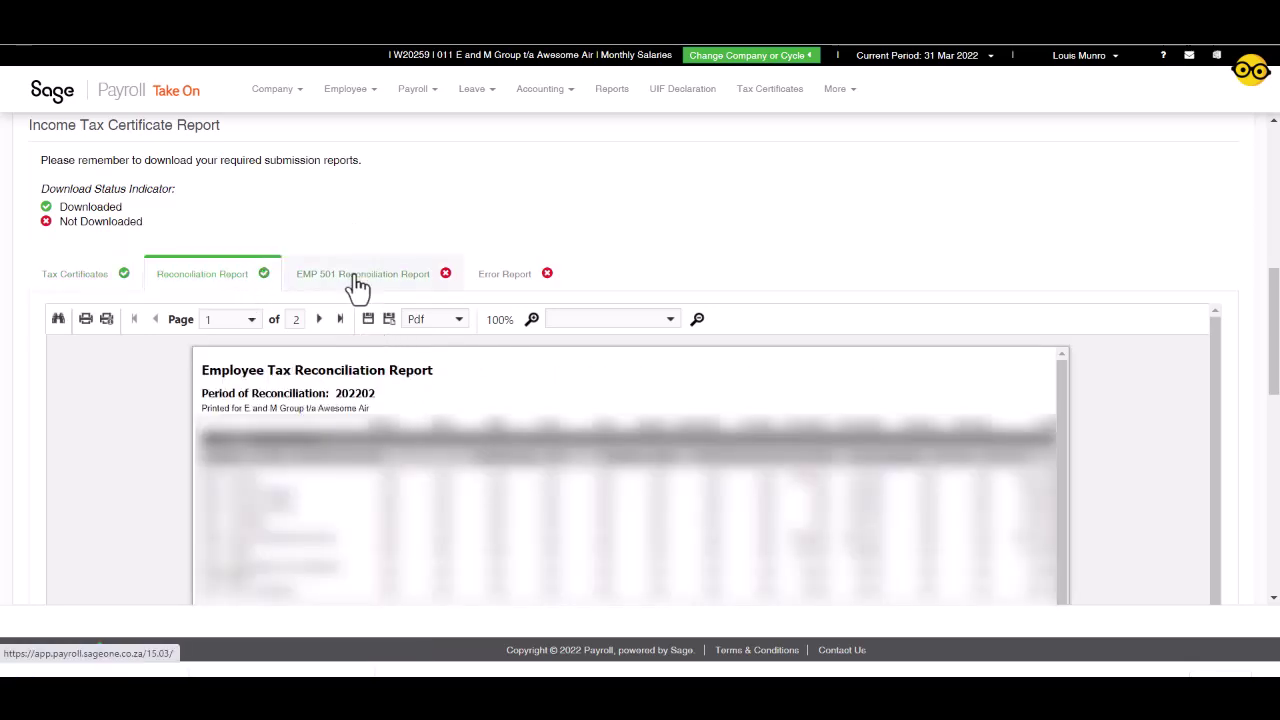
pyautogui.click(366, 280)
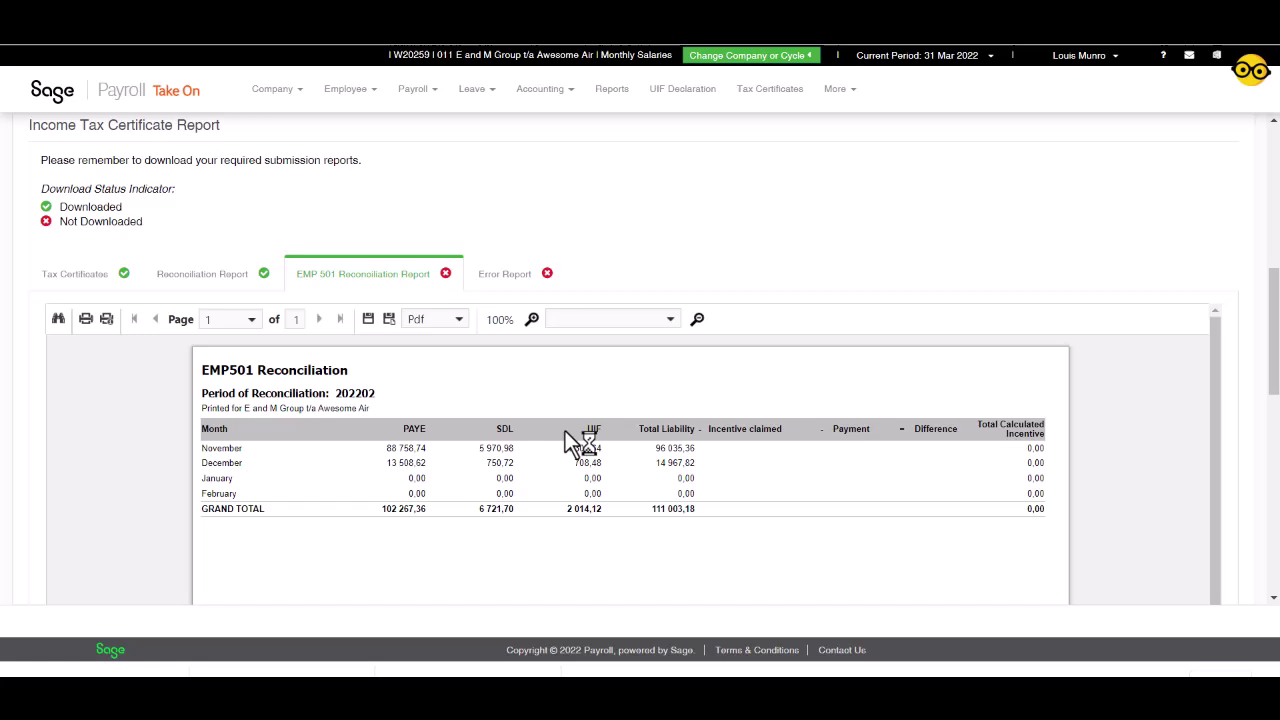
pyautogui.click(368, 320)
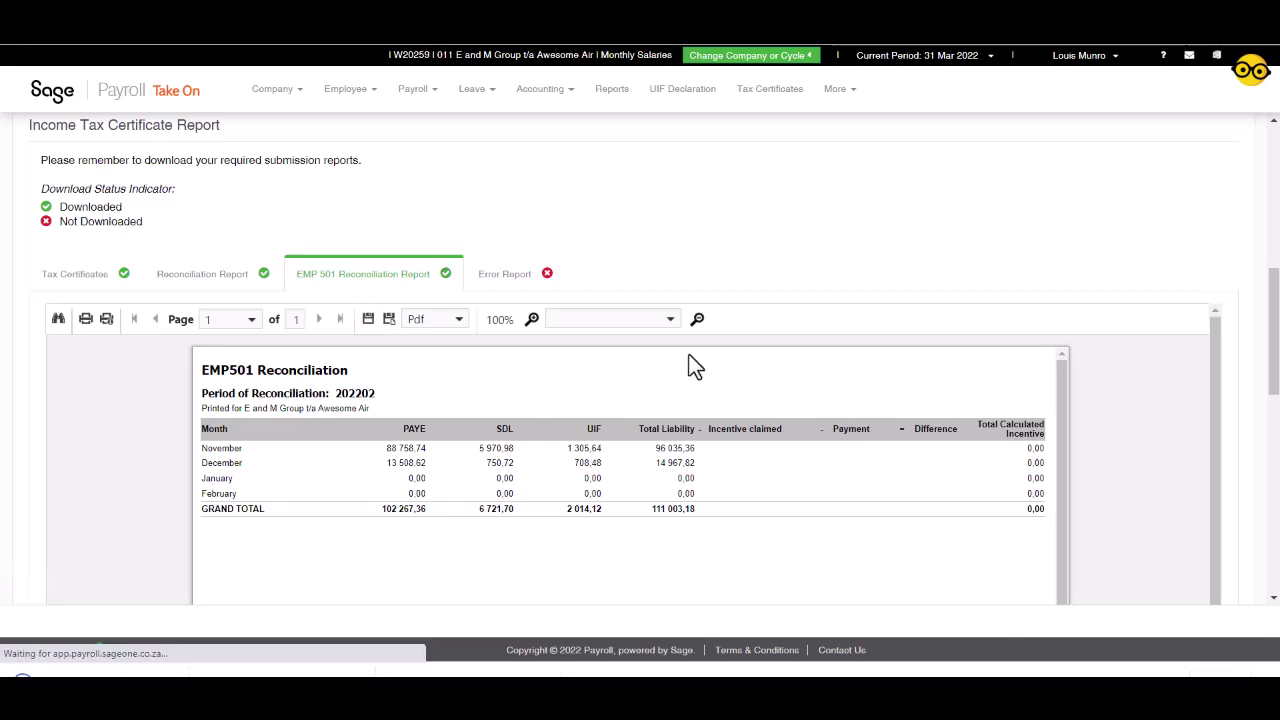
# Step: Check the error report, then recreate the submission file, confirming replacement of the previous one
pyautogui.click(505, 275)
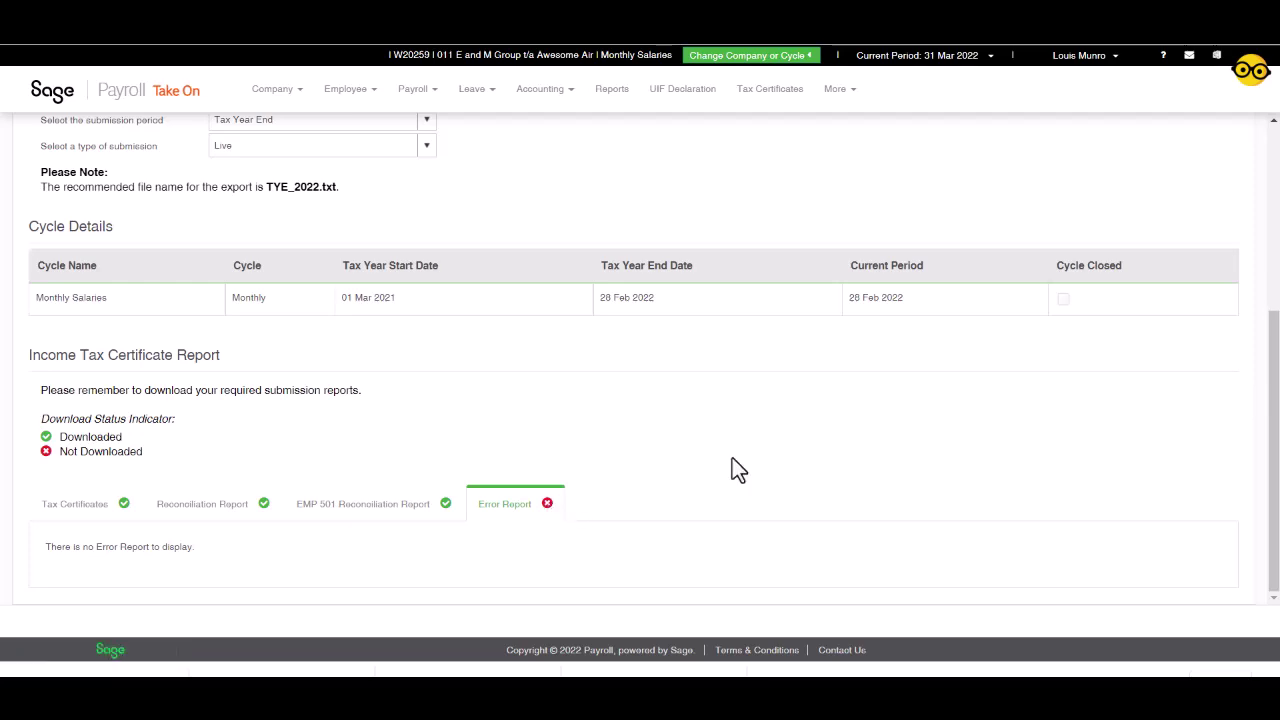
pyautogui.scroll(3, 732, 465)
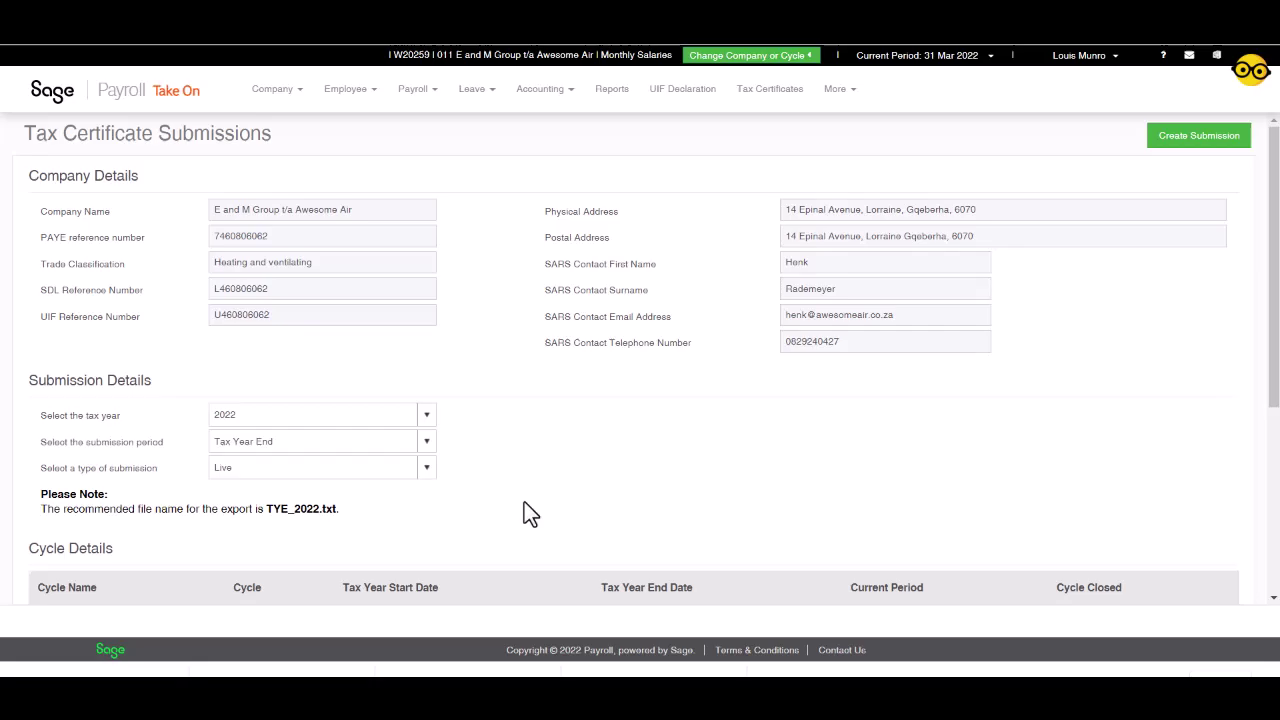
pyautogui.click(1220, 140)
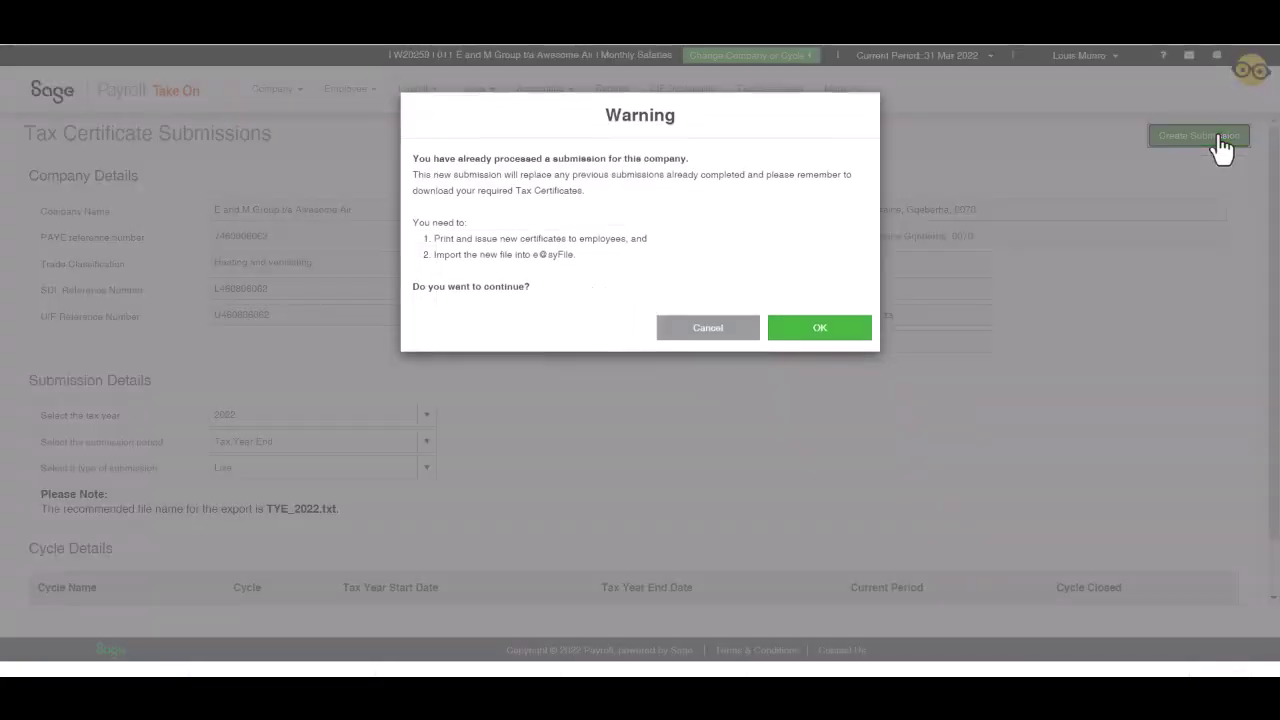
pyautogui.click(789, 348)
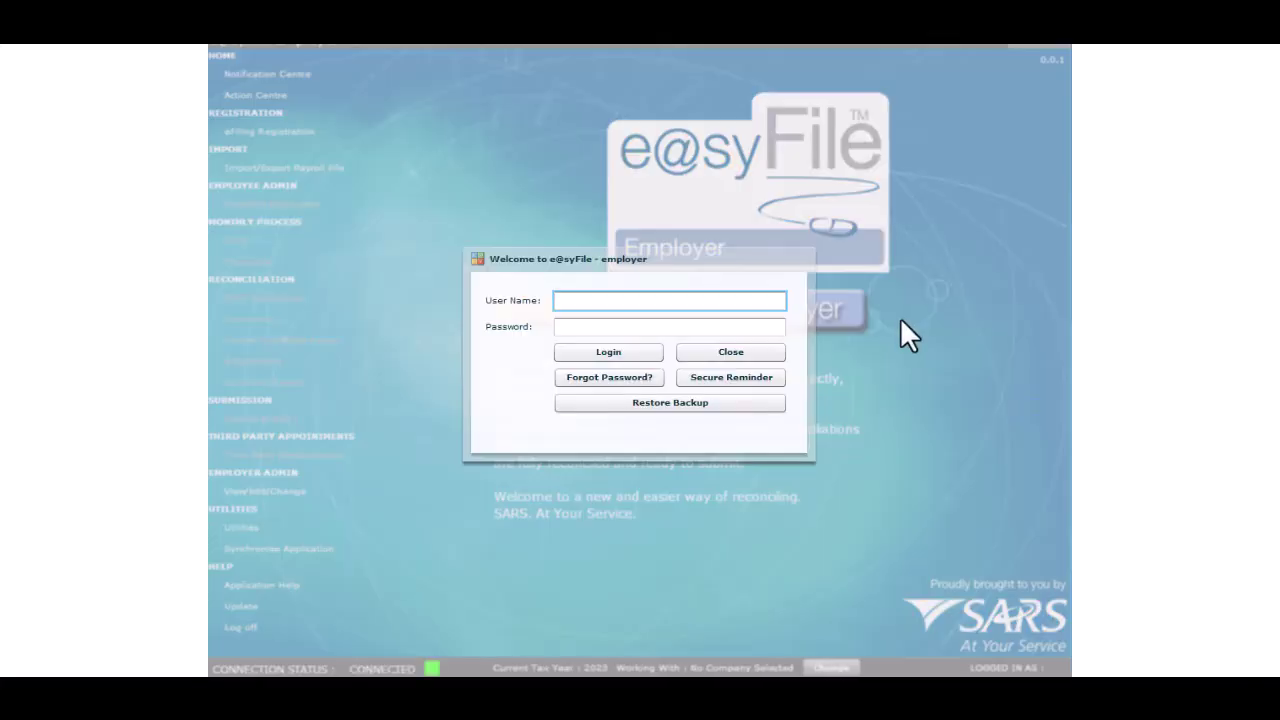
# Step: Log in to e@syFile with the user name and password, dismiss company selection, open employer admin details
pyautogui.write('Jacques')
pyautogui.press('Tab')
pyautogui.write('********')
pyautogui.click(625, 352)
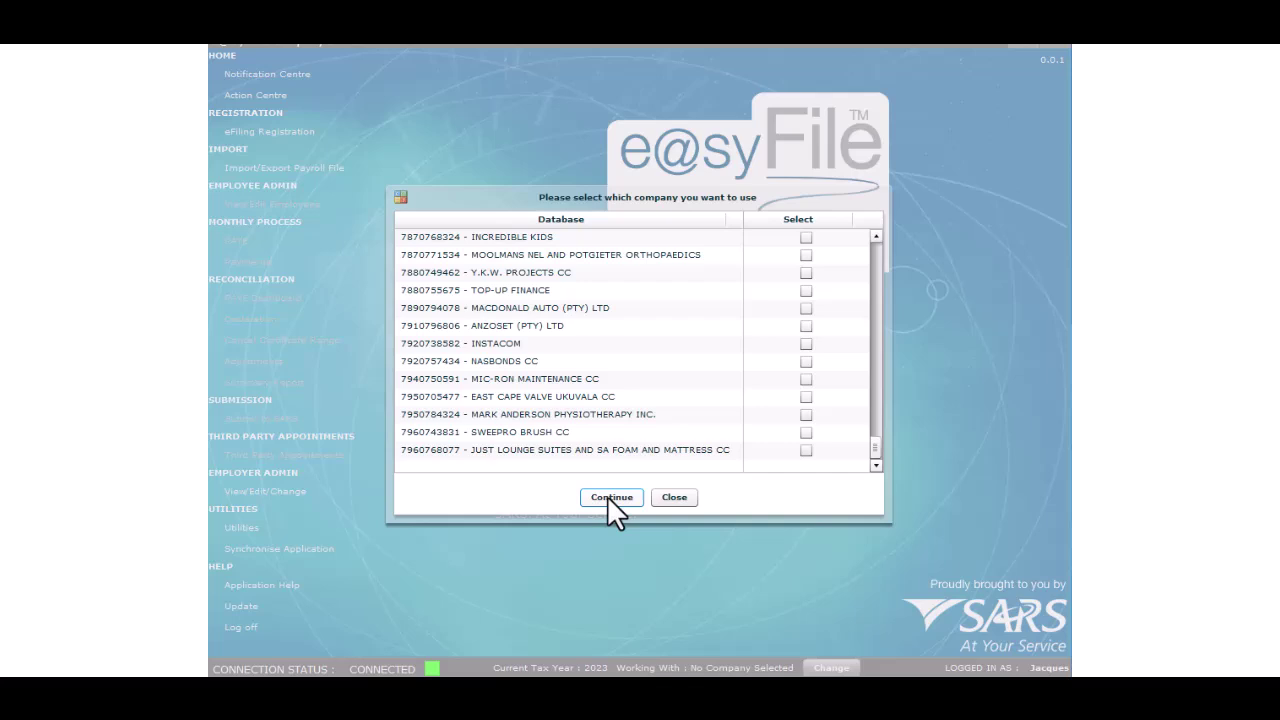
pyautogui.click(677, 498)
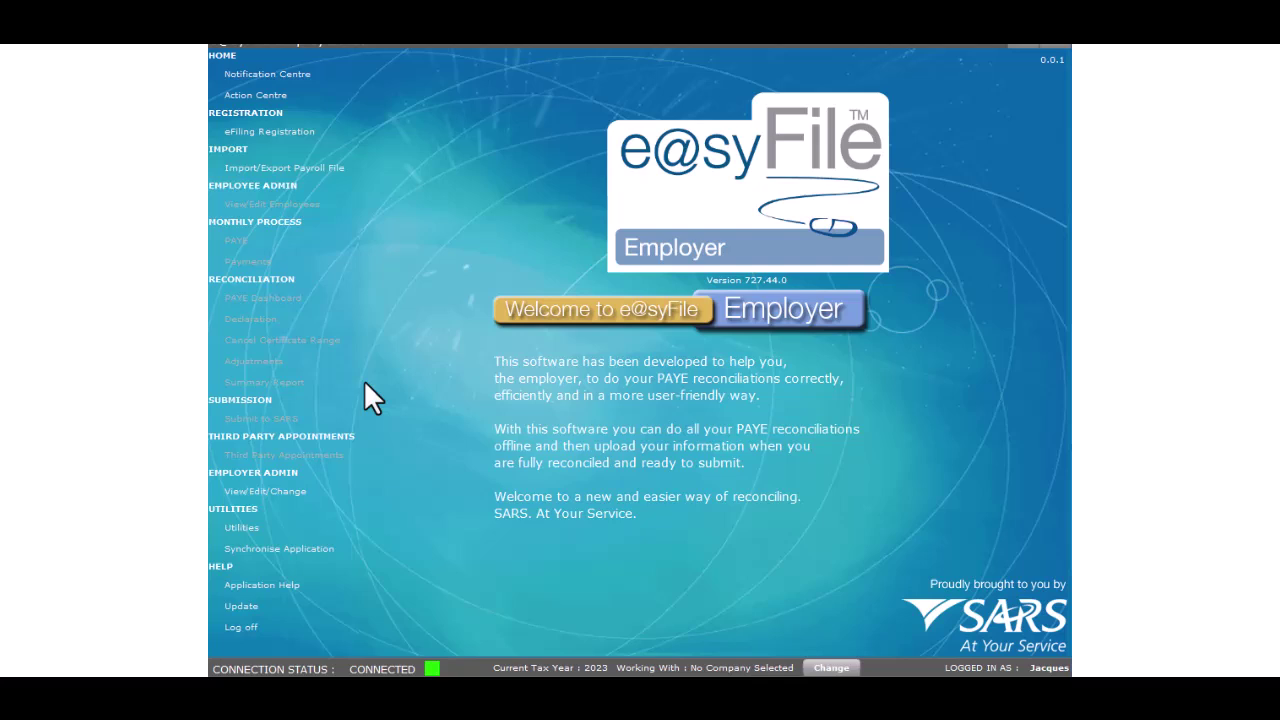
pyautogui.click(251, 495)
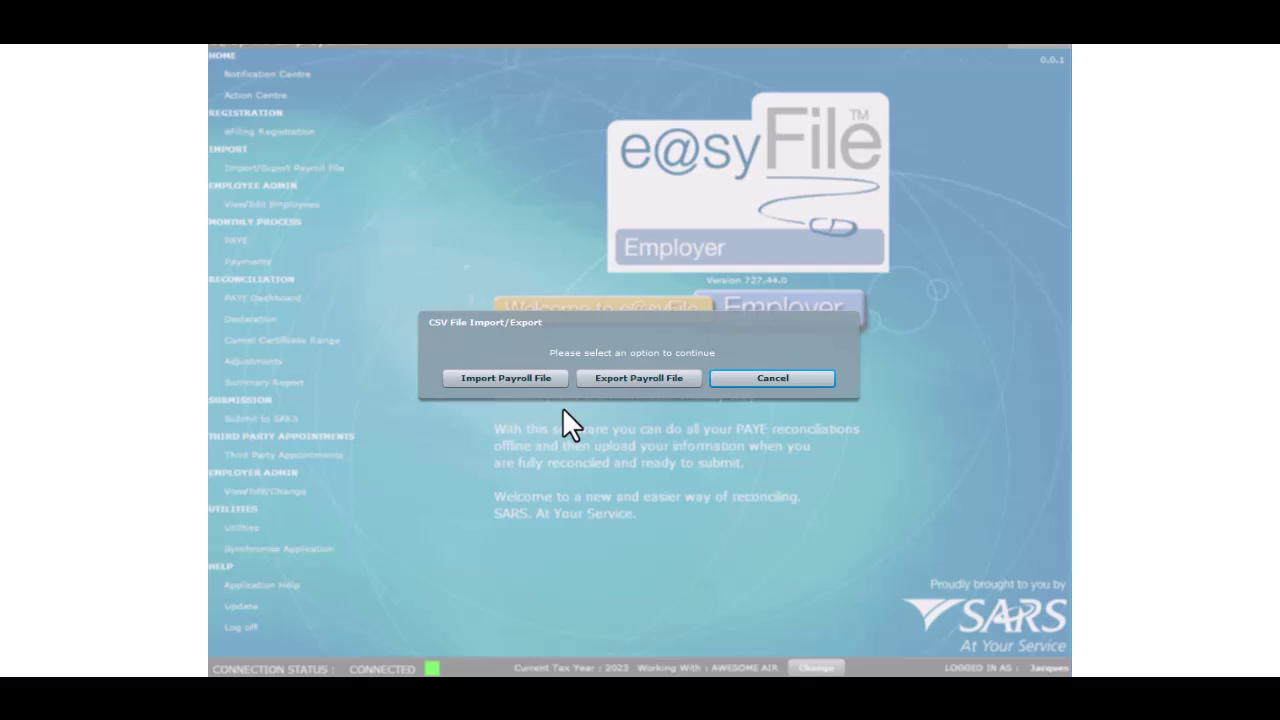
# Step: Import the Sage TYE payroll file, acknowledge completion, and go to System Utilities
pyautogui.click(555, 379)
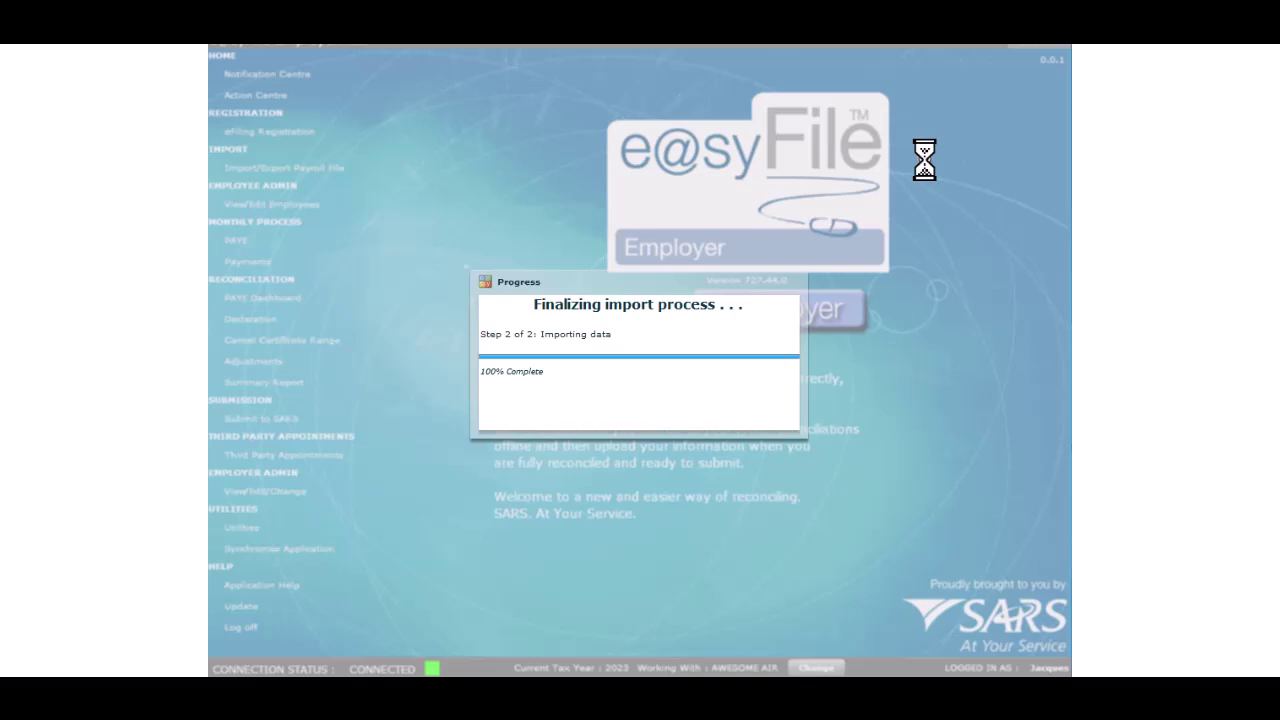
pyautogui.click(646, 400)
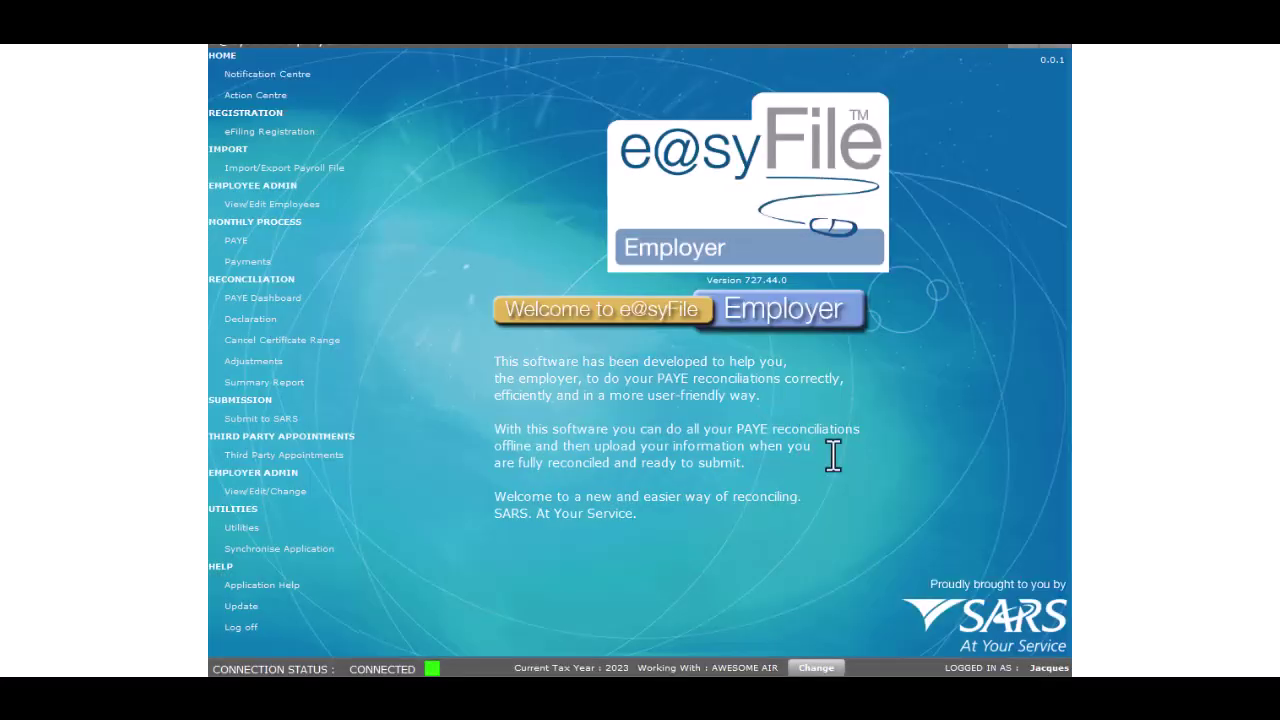
pyautogui.click(250, 527)
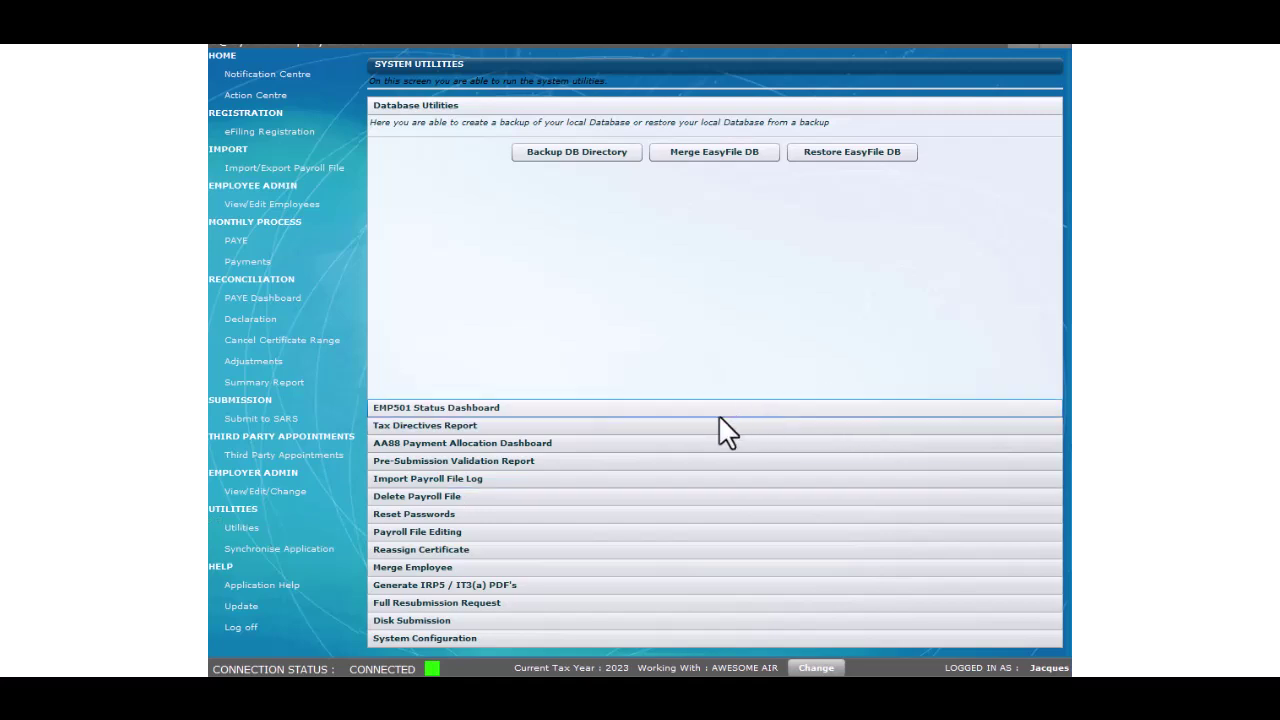
# Step: Expand the Import Payroll File Log to confirm TYE_2022.txt shows PASSED - IMPORTED
pyautogui.click(572, 480)
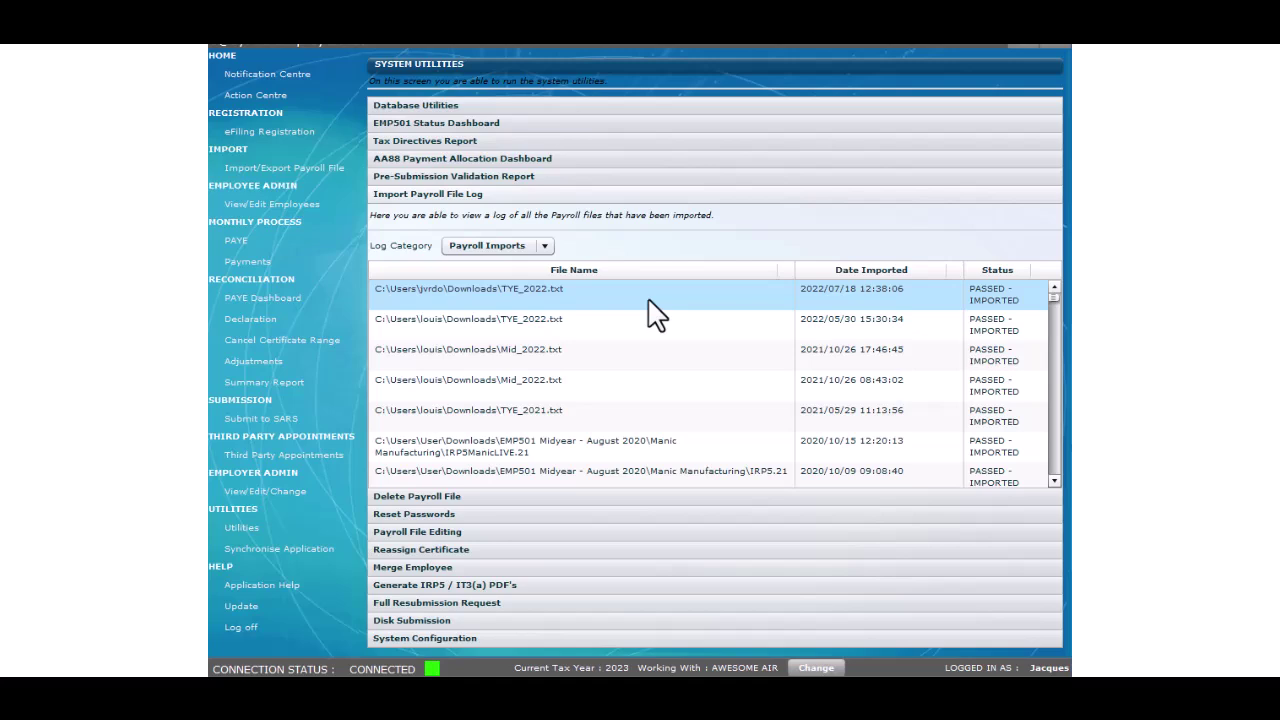
# Step: Request the 202202 EMP501 declaration with the eFiling user name and password, then return to Utilities
pyautogui.click(290, 320)
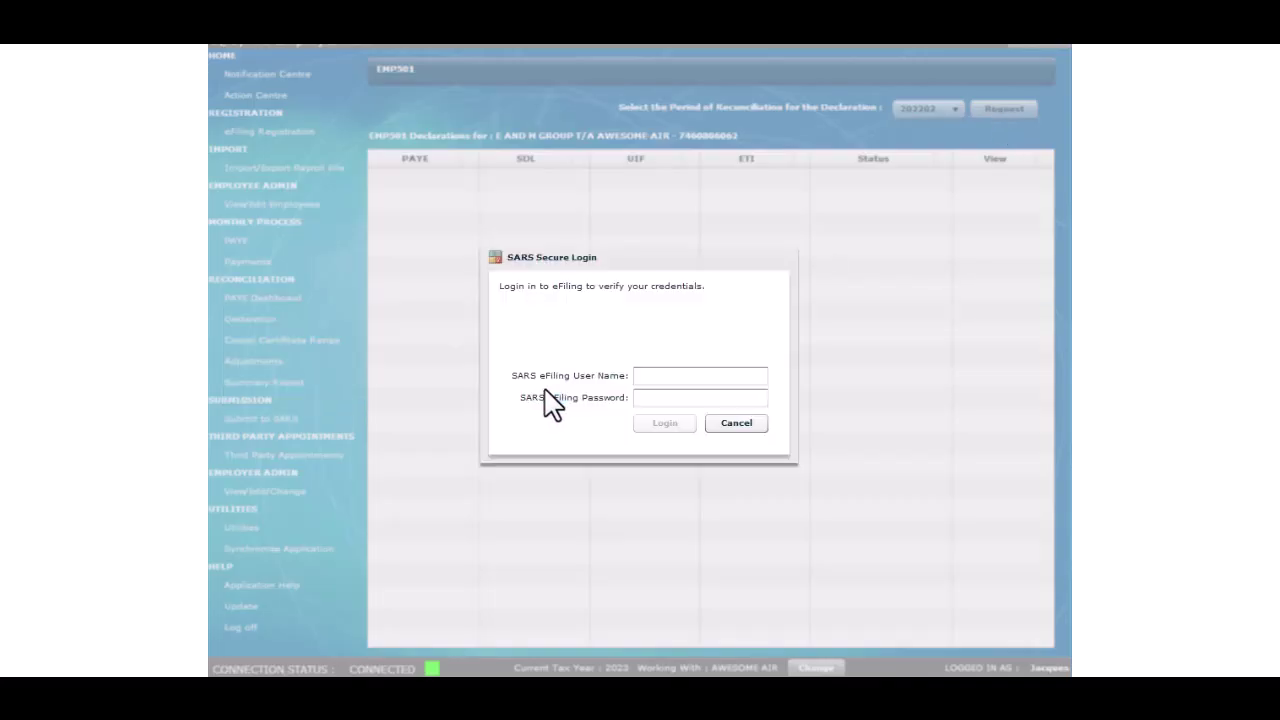
pyautogui.click(680, 375)
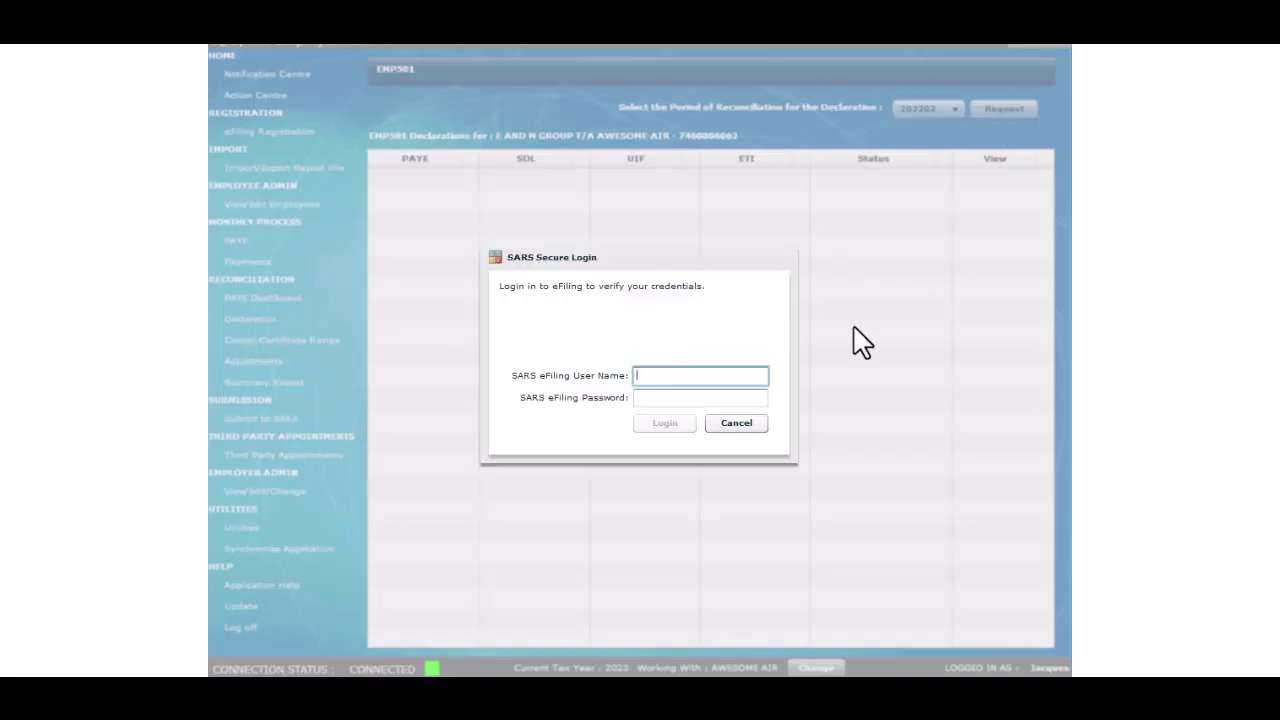
pyautogui.write('munrocasa2319')
pyautogui.press('Tab')
pyautogui.write('**********')
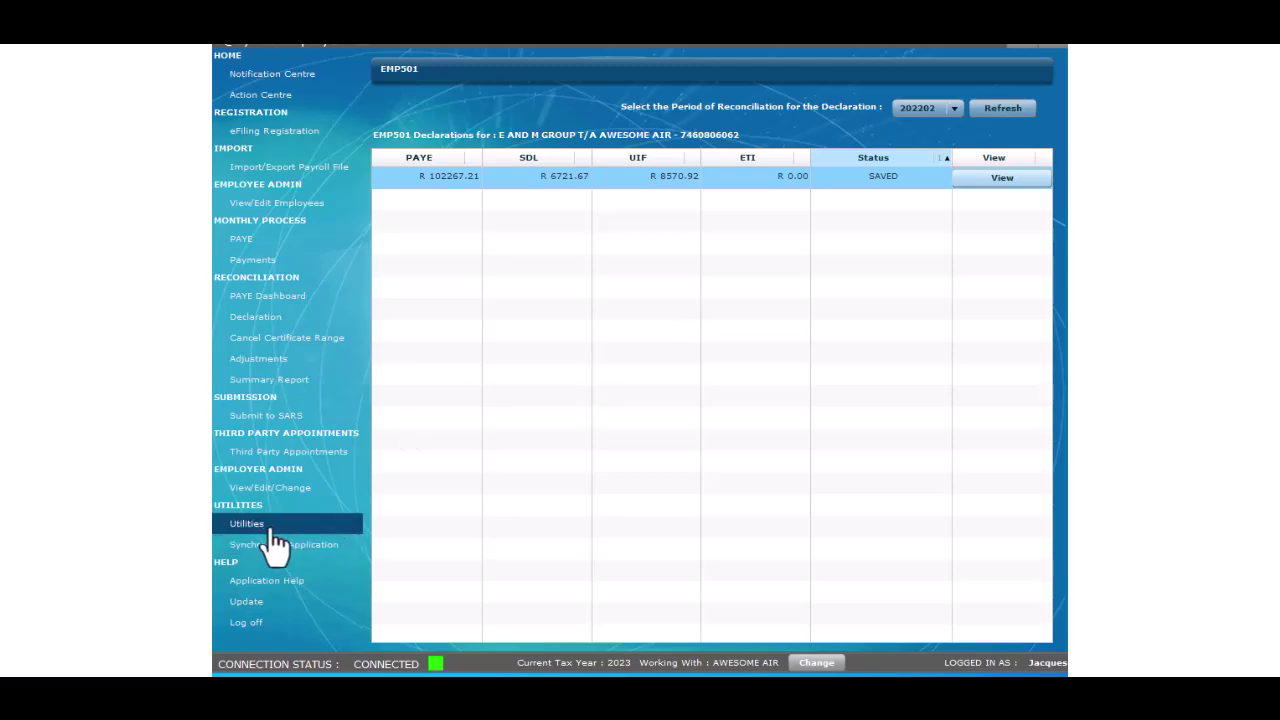
pyautogui.click(272, 528)
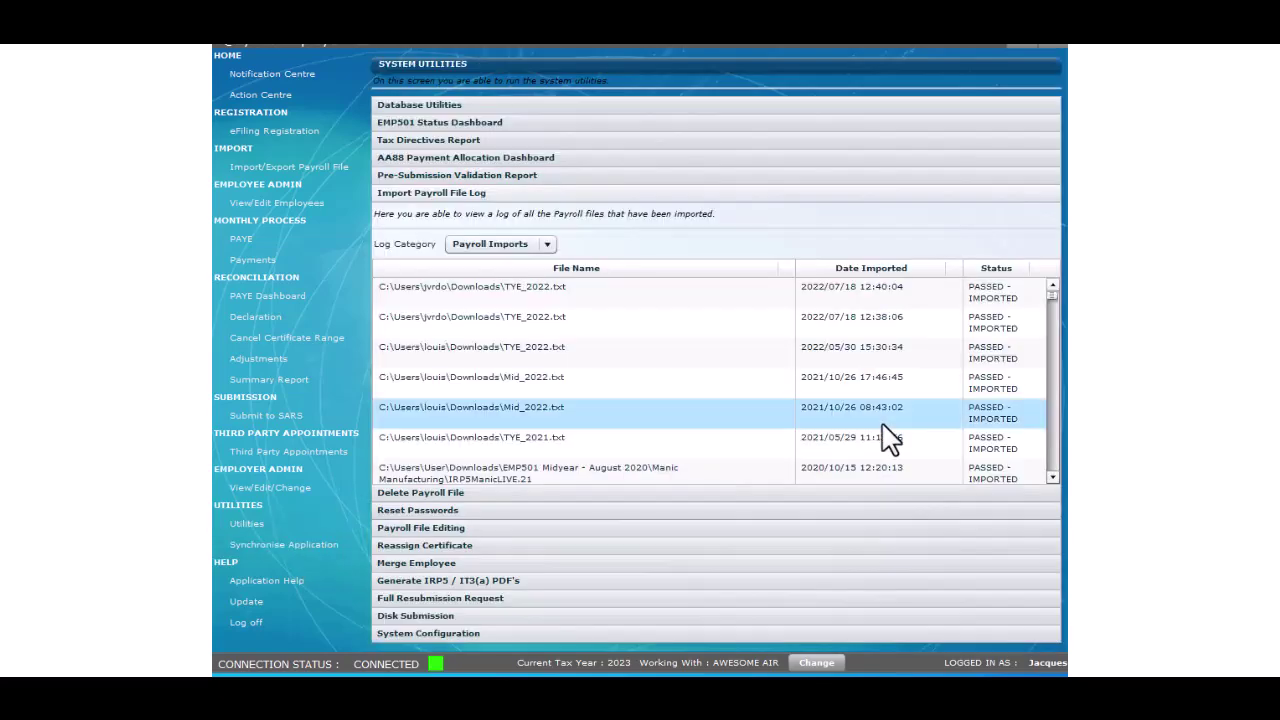
# Step: Expand the Database Utilities and System Configuration sections in Utilities
pyautogui.click(548, 104)
pyautogui.click(478, 632)
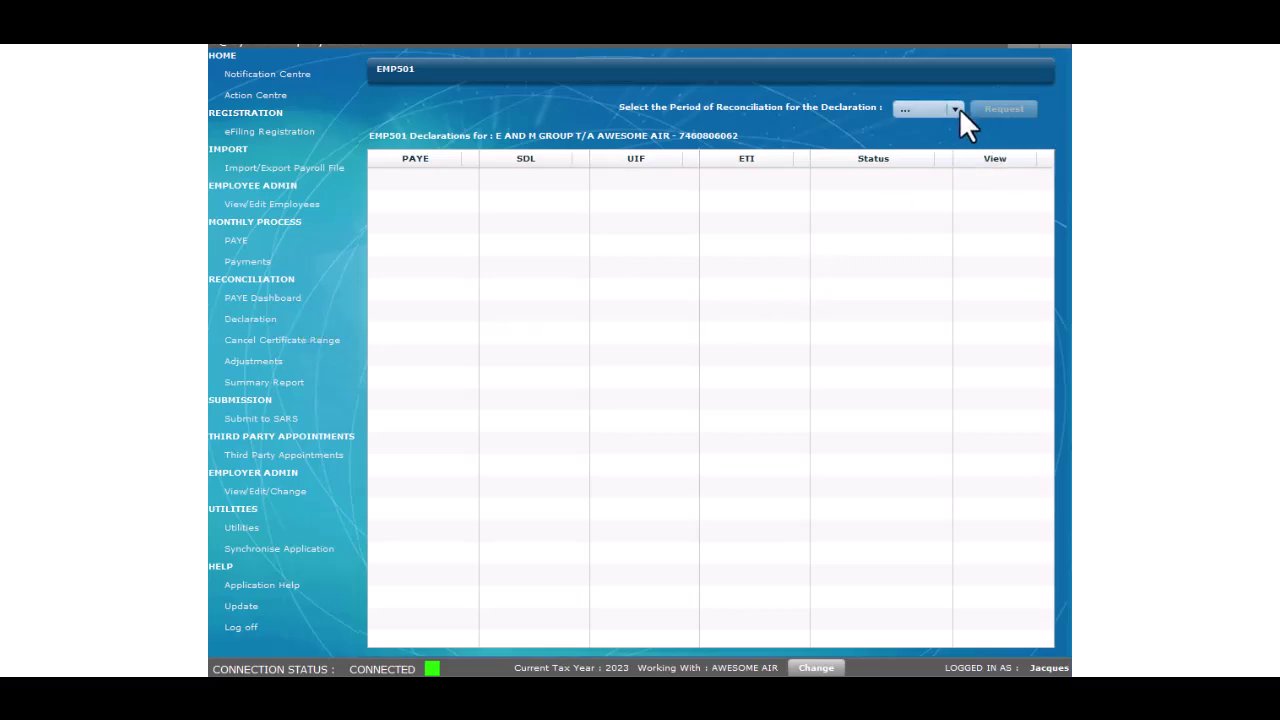
# Step: Request the declaration for reconciliation period 202202, entering the eFiling user name and password
pyautogui.click(956, 109)
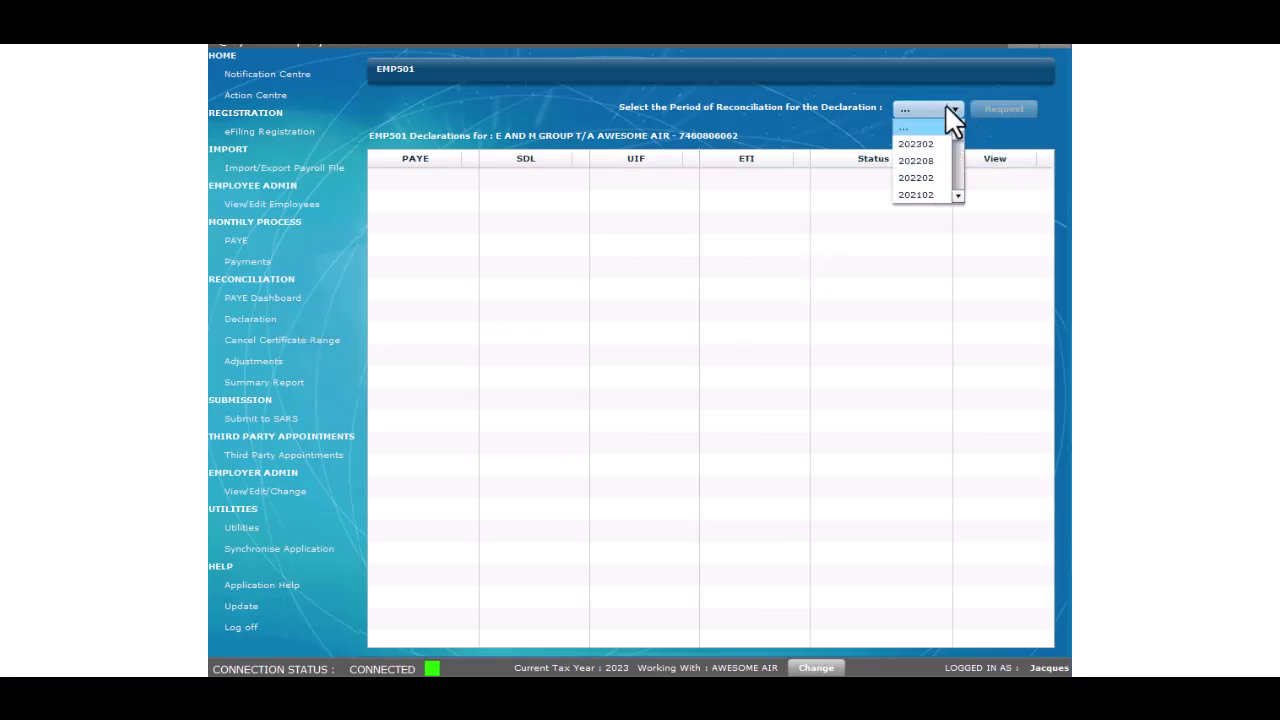
pyautogui.click(941, 180)
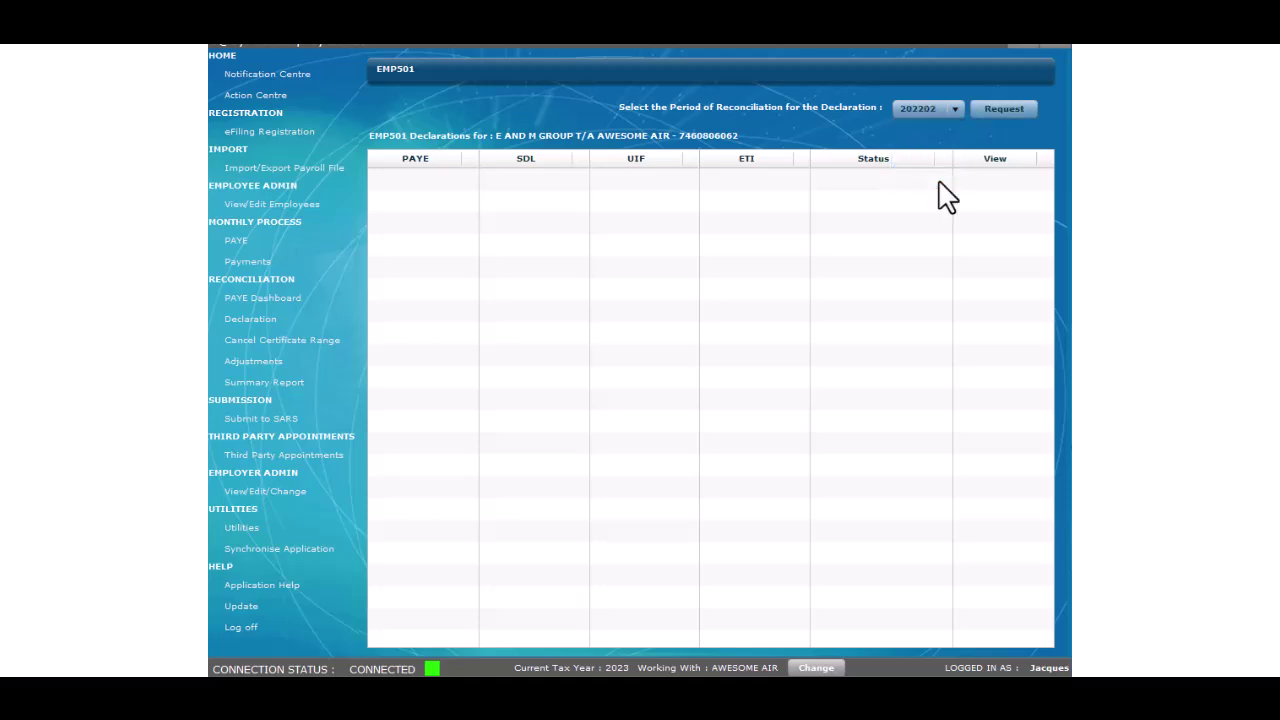
pyautogui.click(1003, 109)
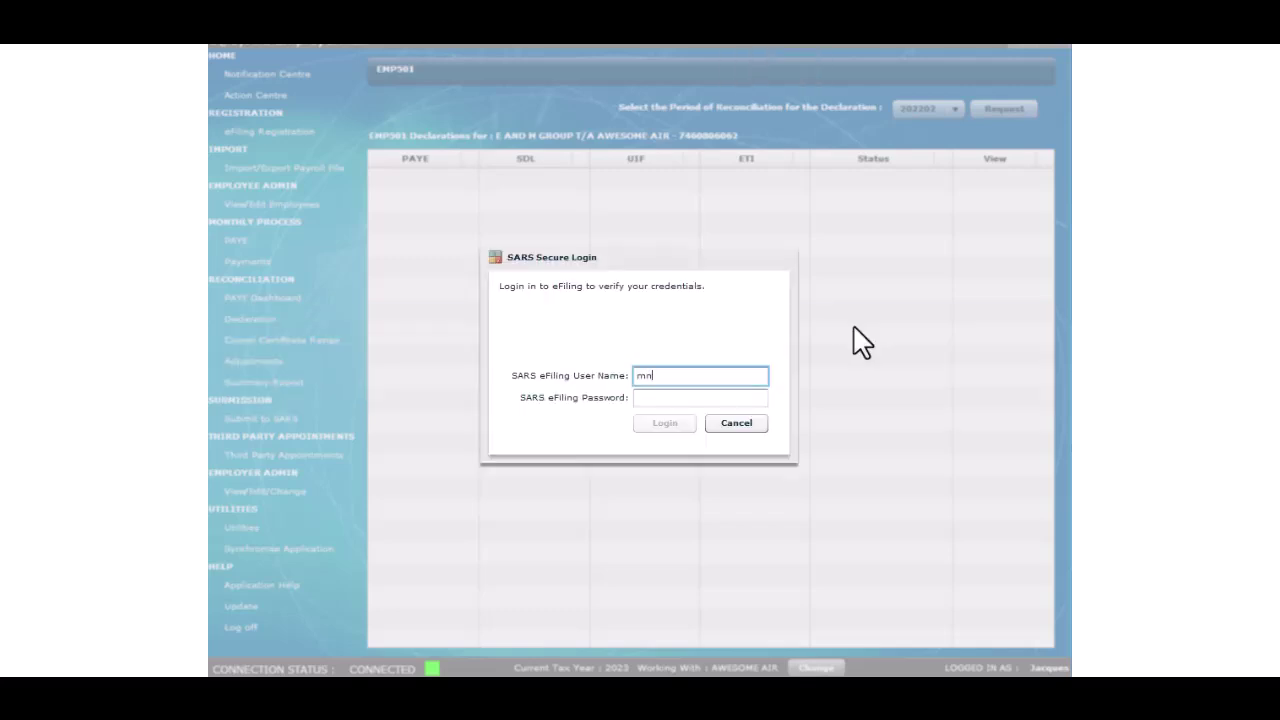
pyautogui.write('rocasa2319')
pyautogui.press('Tab')
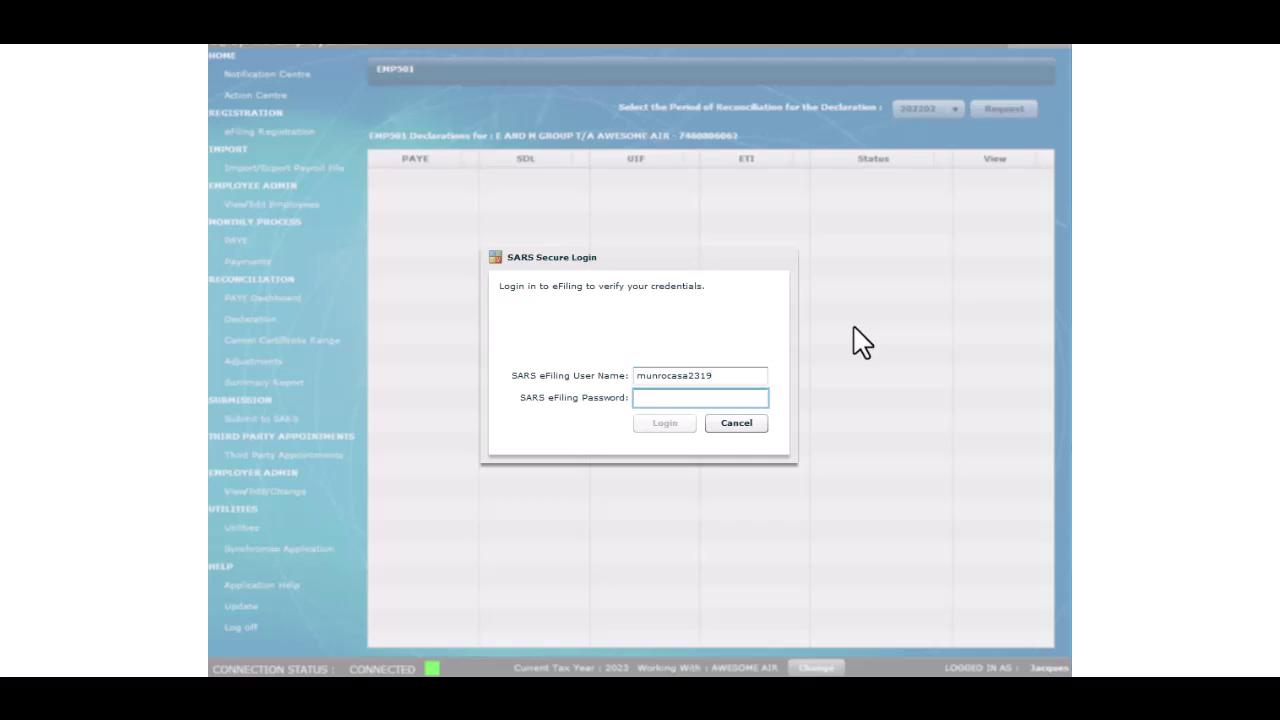
pyautogui.write('***********')
# Step: Log in to eFiling to load the declaration and download the updated EMP501 form
pyautogui.click(668, 420)
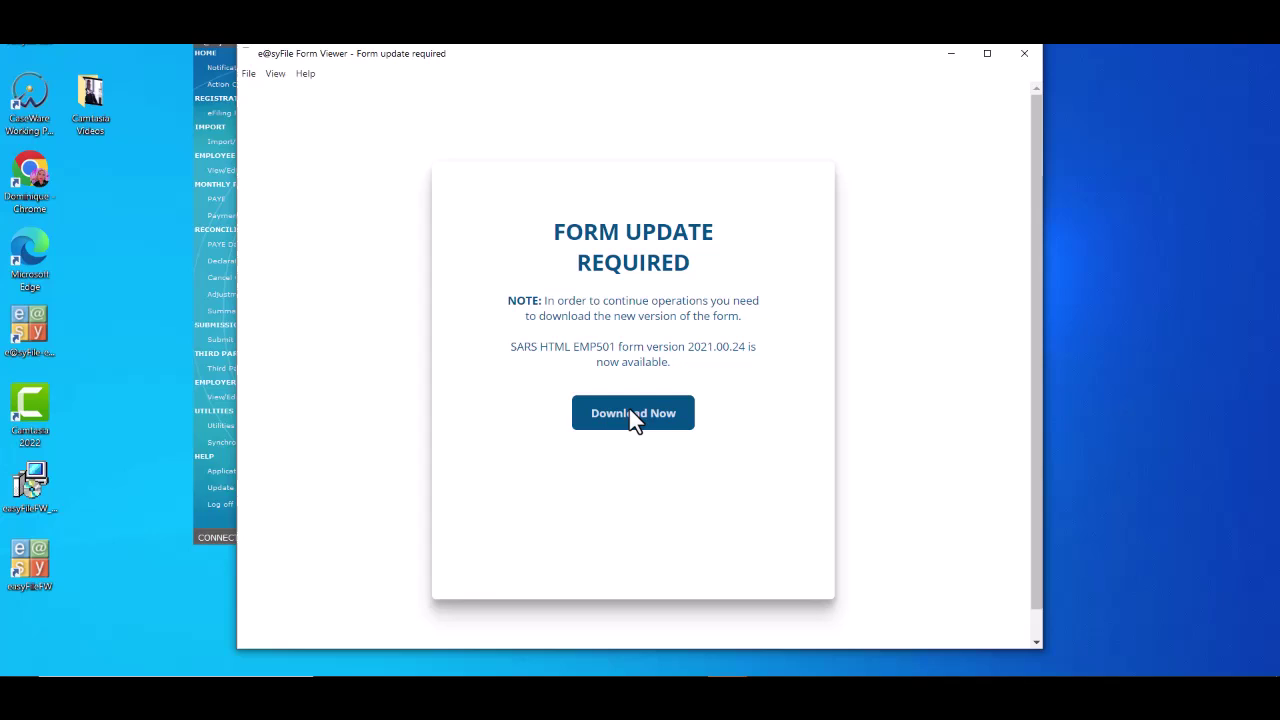
pyautogui.click(629, 412)
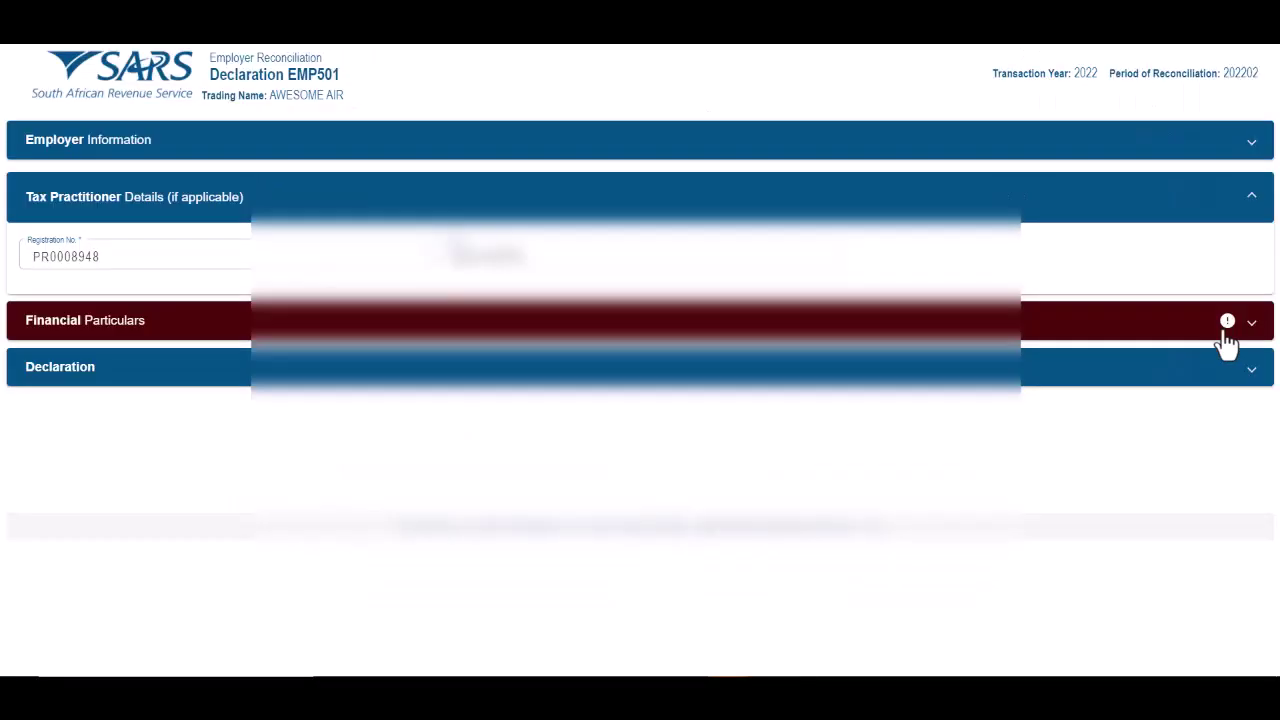
# Step: Expand Financial Particulars and review the monthly liabilities, confirming the UIF difference is 0.00
pyautogui.click(997, 301)
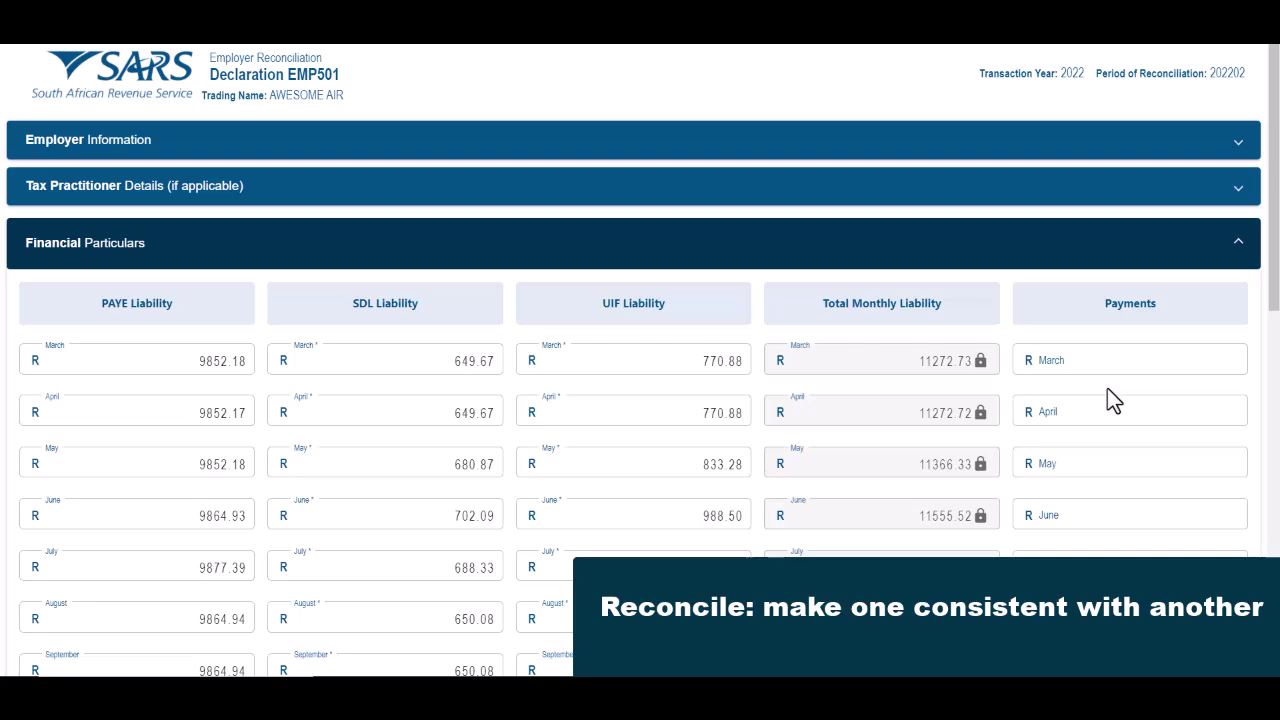
pyautogui.scroll(-5, 1107, 390)
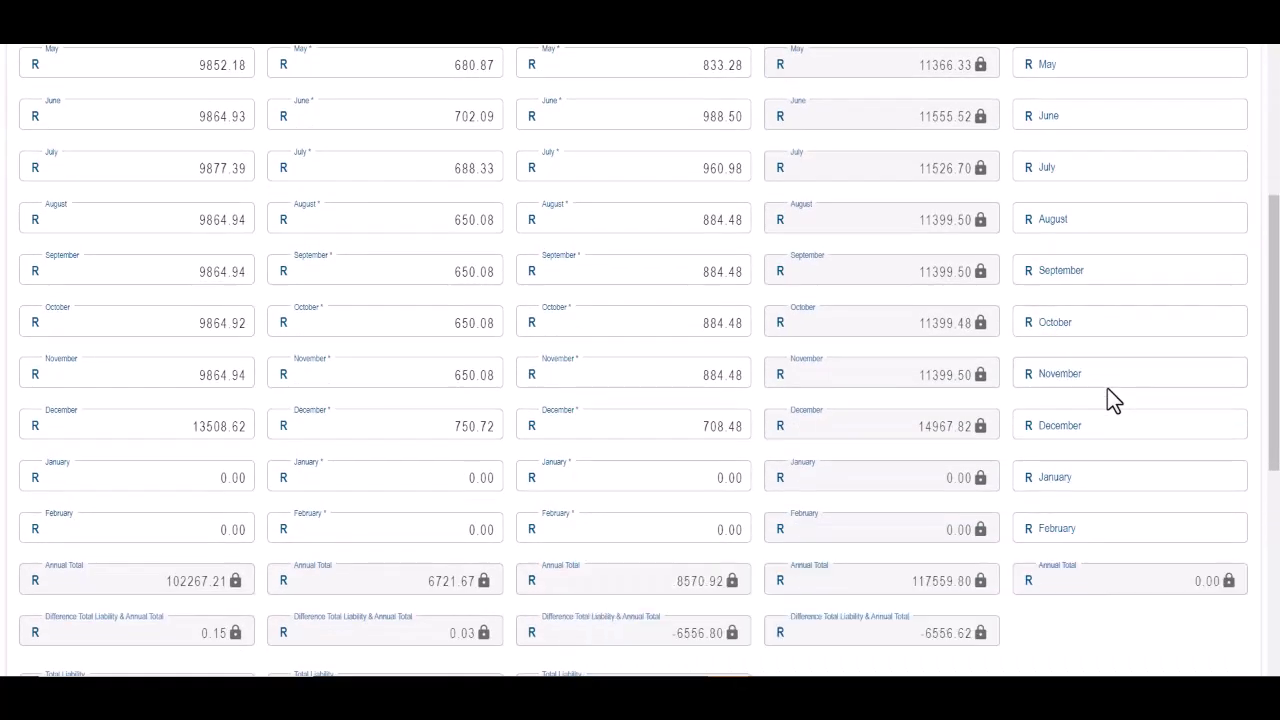
pyautogui.scroll(-1, 1110, 398)
pyautogui.scroll(-2, 1110, 398)
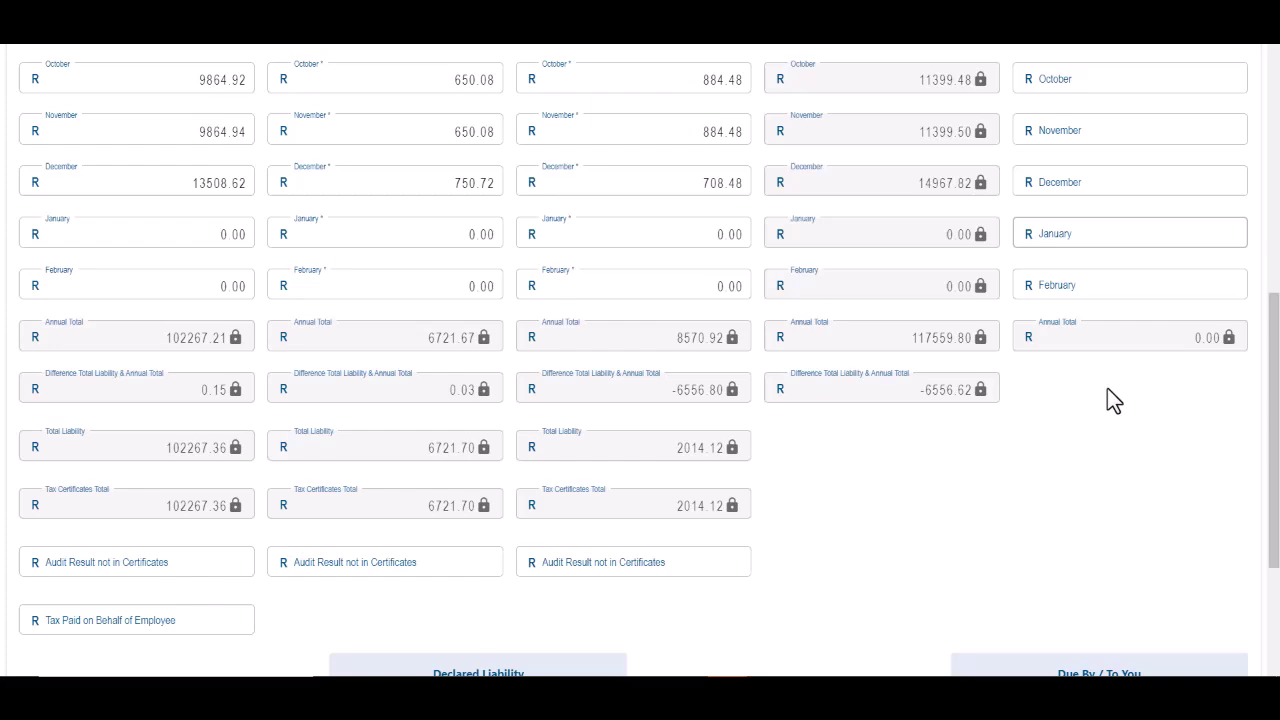
pyautogui.scroll(-1, 1114, 400)
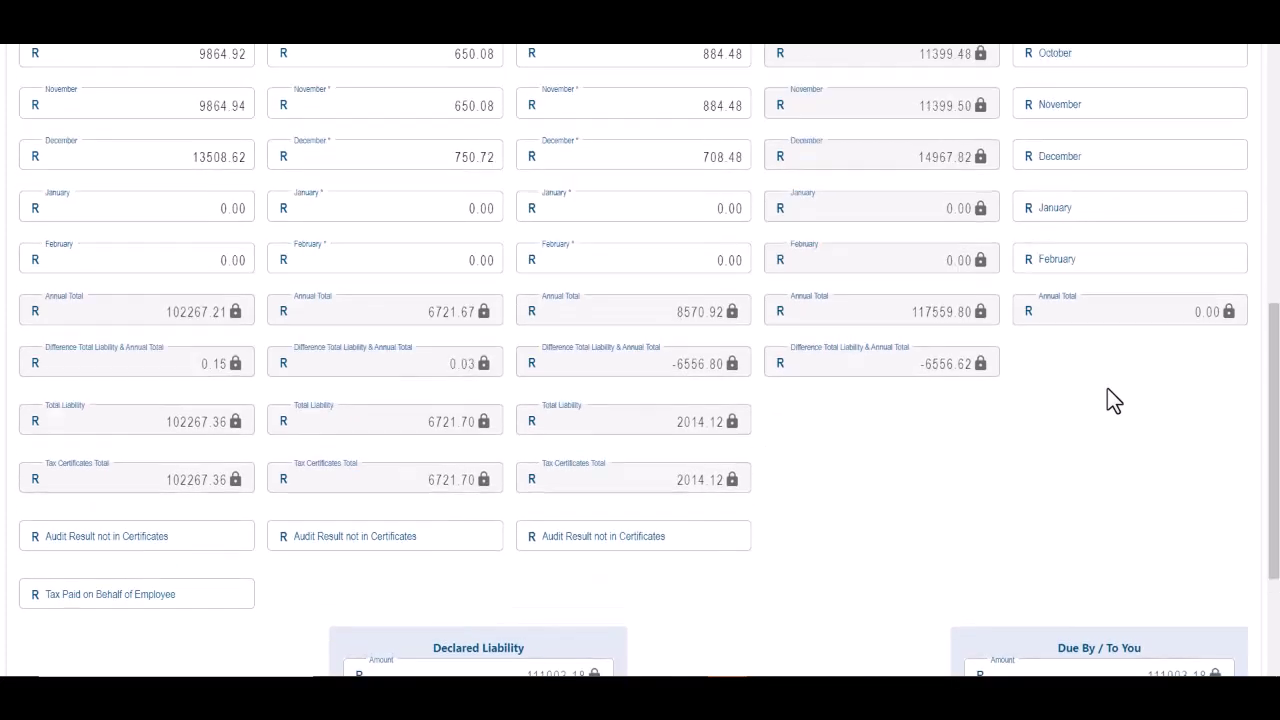
pyautogui.scroll(-2, 1114, 400)
pyautogui.scroll(5, 1110, 400)
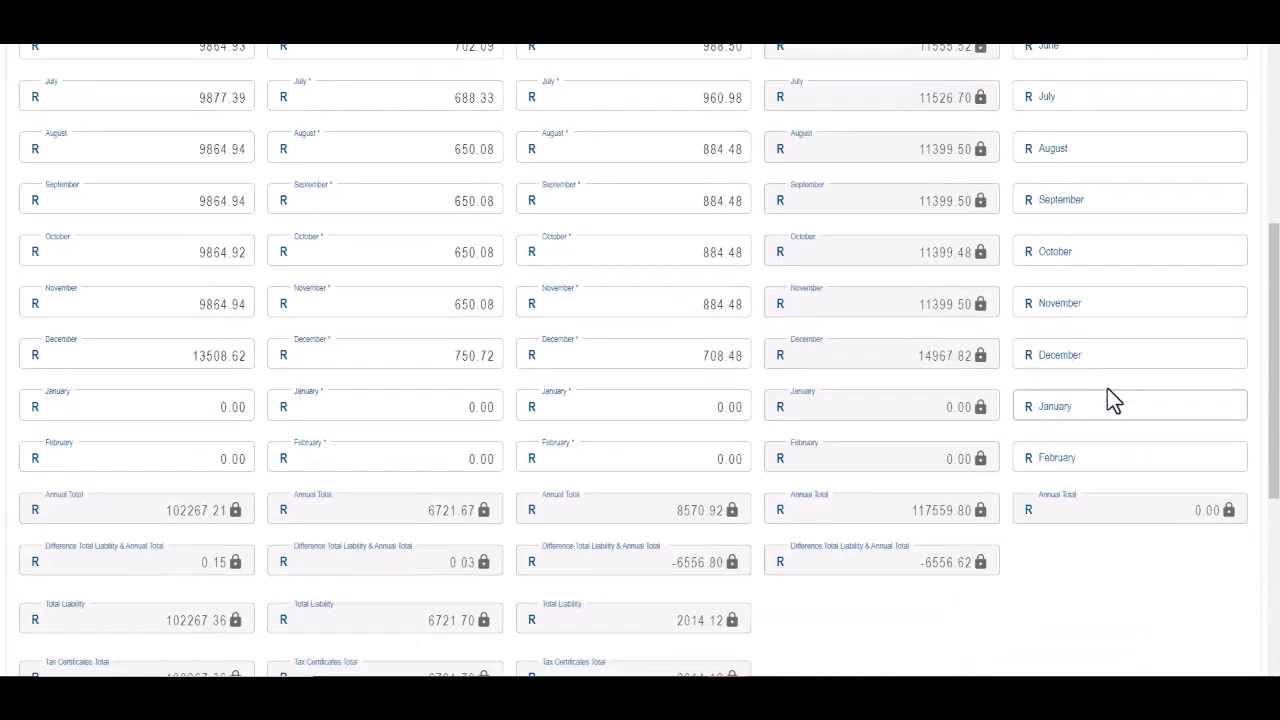
pyautogui.scroll(-1, 1165, 338)
pyautogui.scroll(-1, 750, 556)
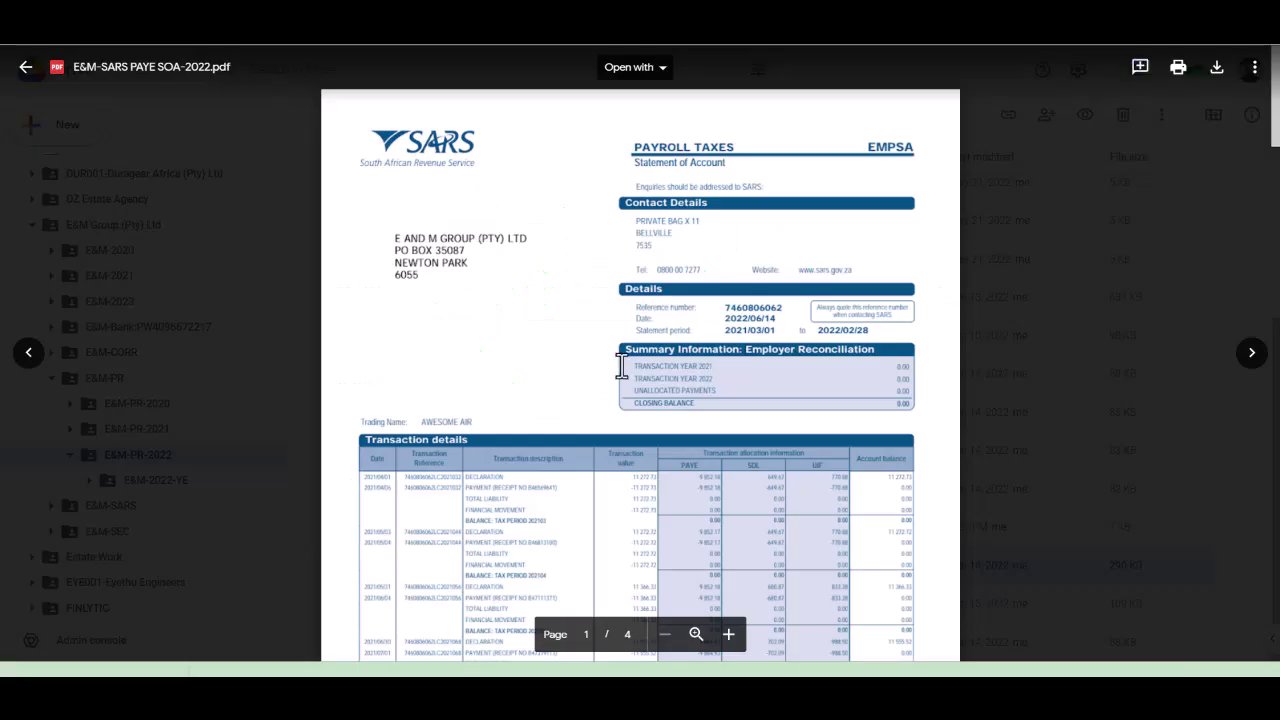
# Step: Bring the Transaction details table of E&M-SARS PAYE SOA-2022.pdf into view
pyautogui.scroll(3, 672, 350)
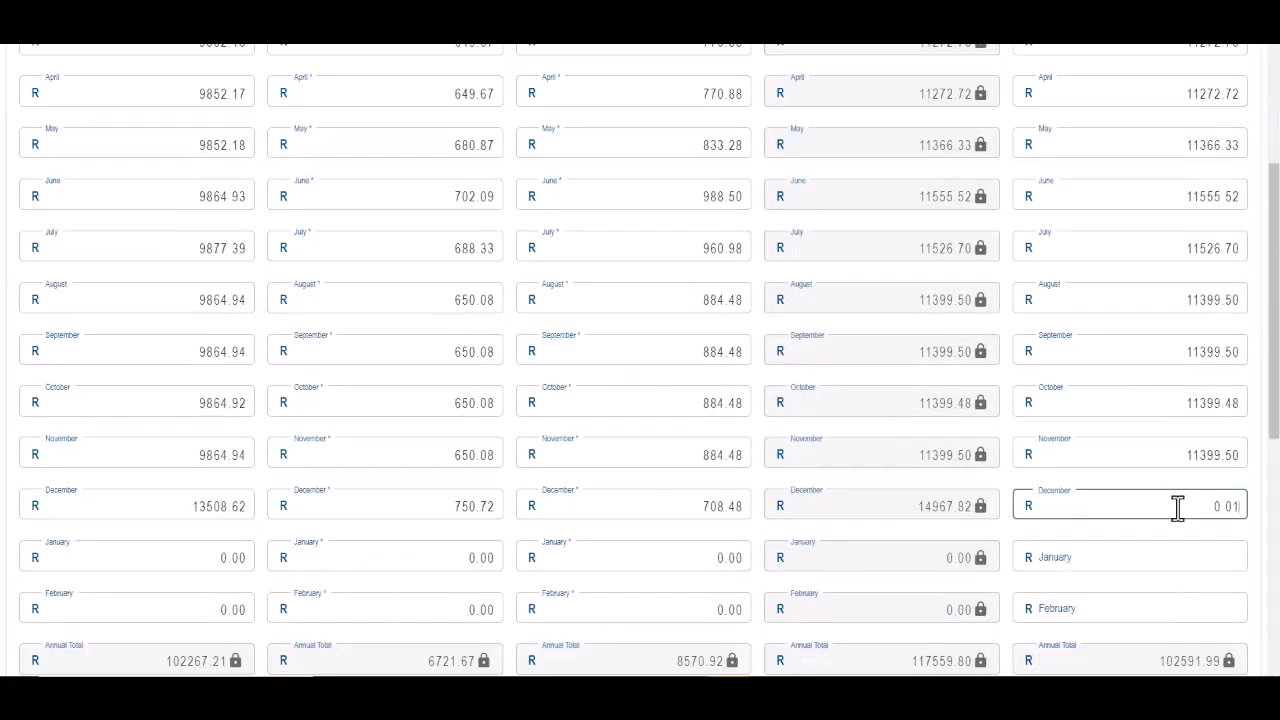
# Step: Complete the monthly payments through January and enter ROUNDING as the over/understatement reason
pyautogui.press('Tab')
pyautogui.scroll(-5, 1135, 433)
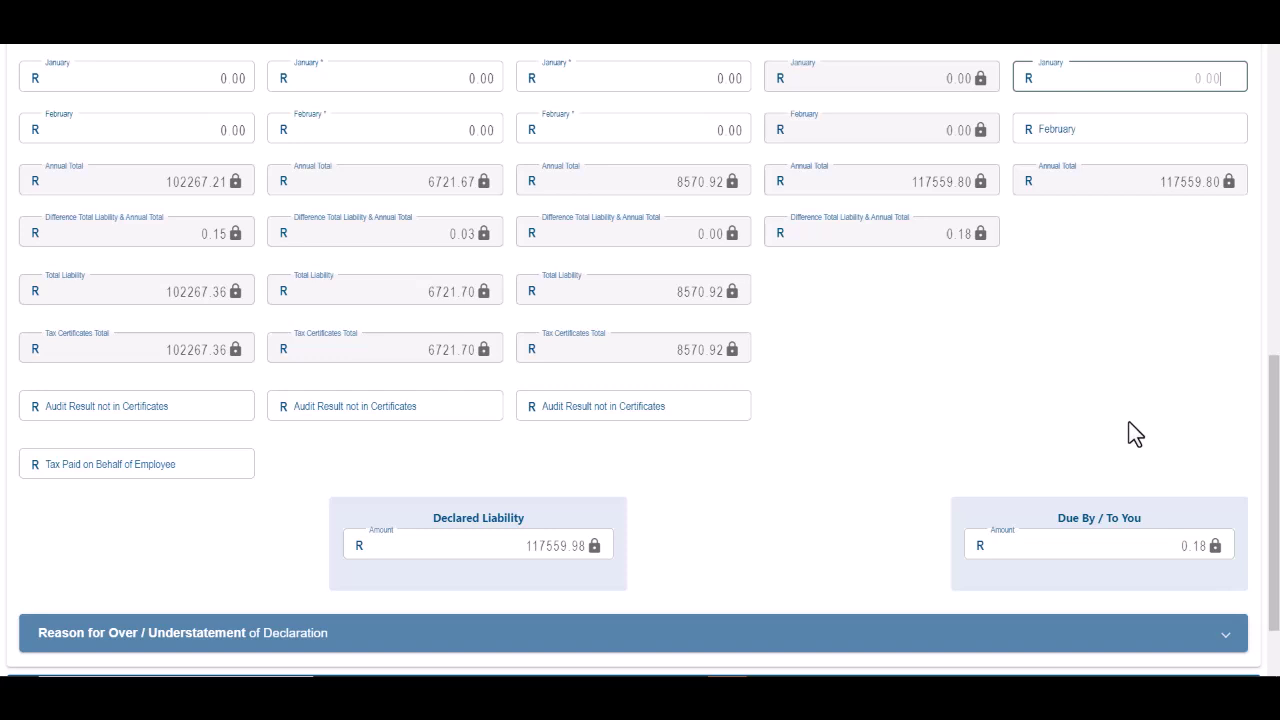
pyautogui.scroll(-2, 1129, 434)
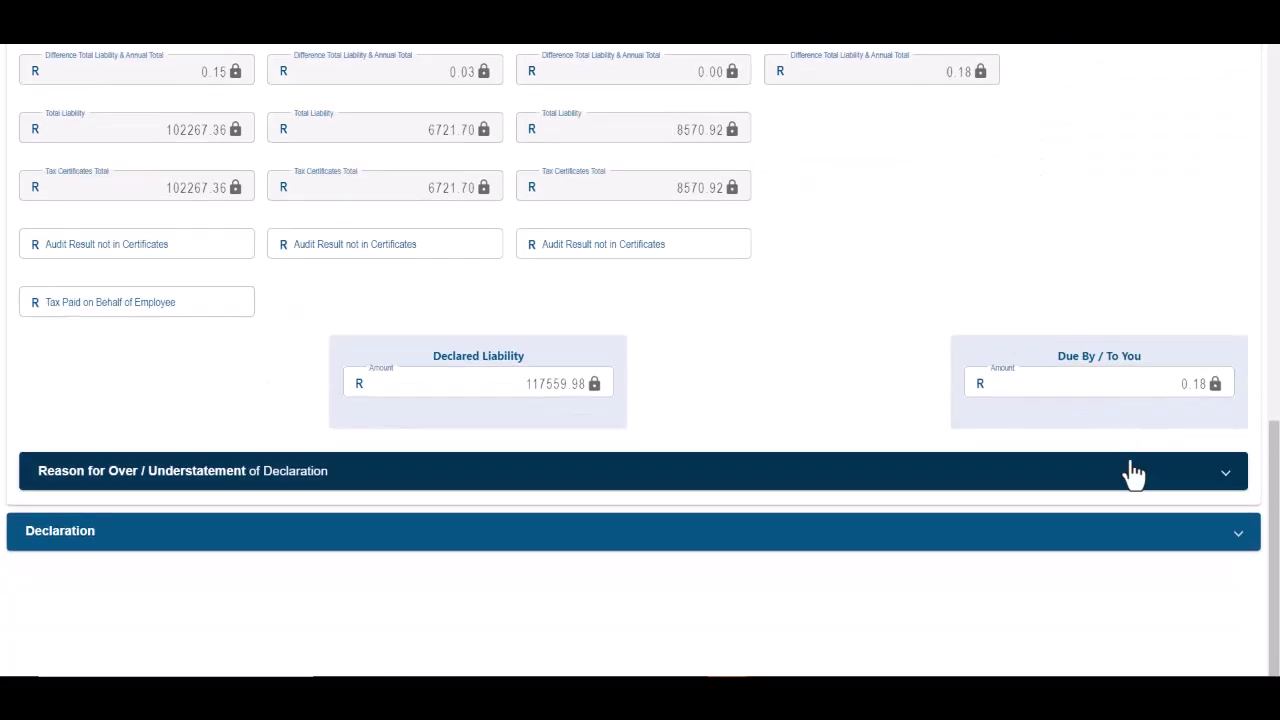
pyautogui.click(1229, 484)
pyautogui.click(297, 524)
pyautogui.write('ROUNDING')
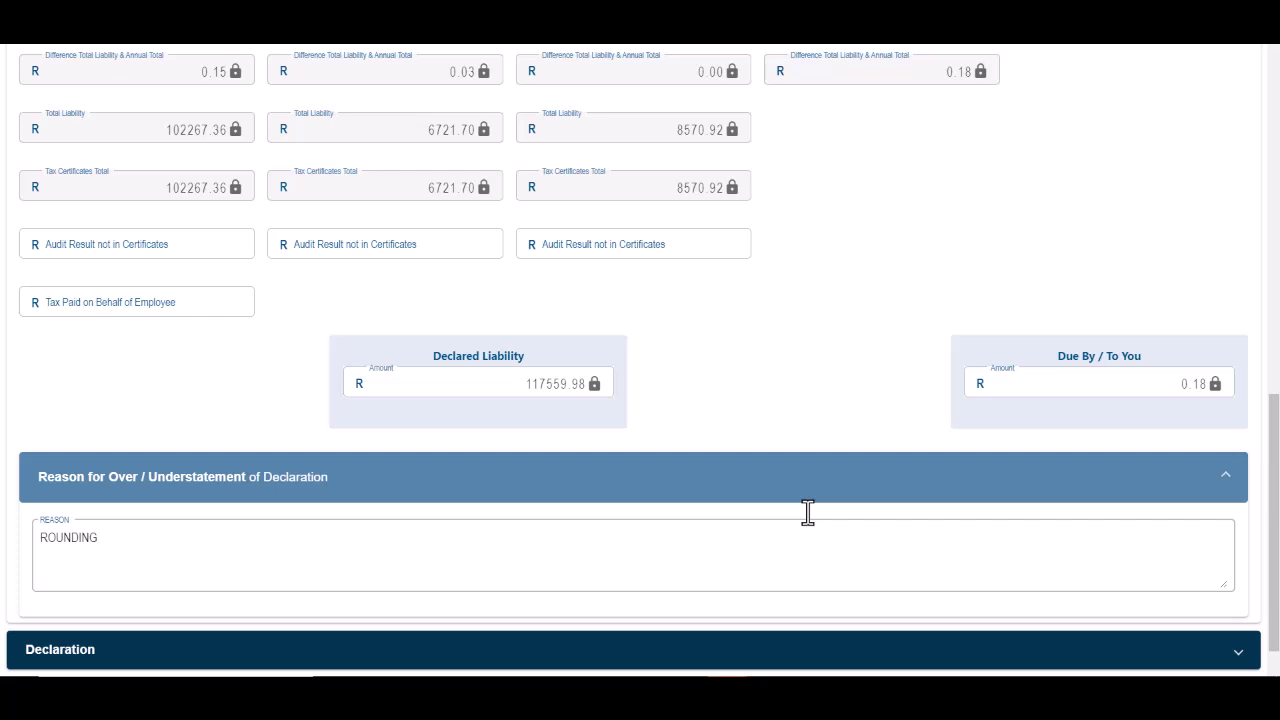
# Step: Check the Declaration section, then save and close the form with File & Close so it is Ready to File
pyautogui.click(808, 649)
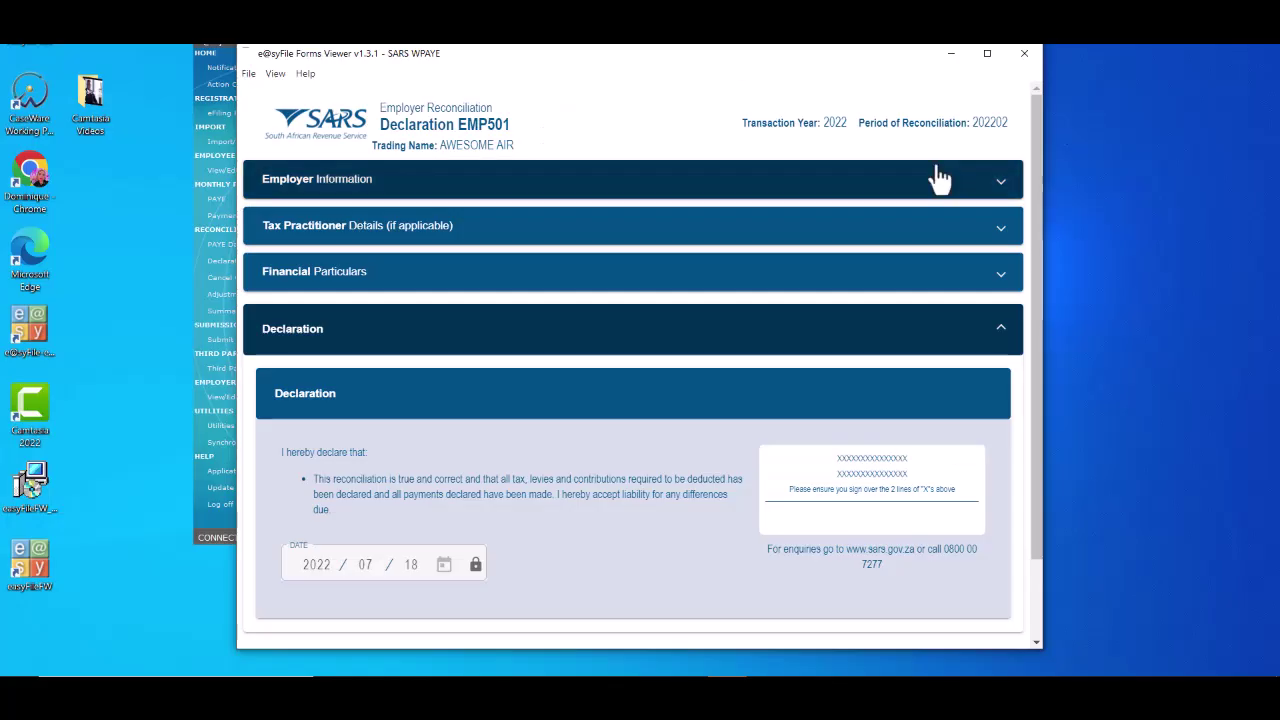
pyautogui.click(992, 275)
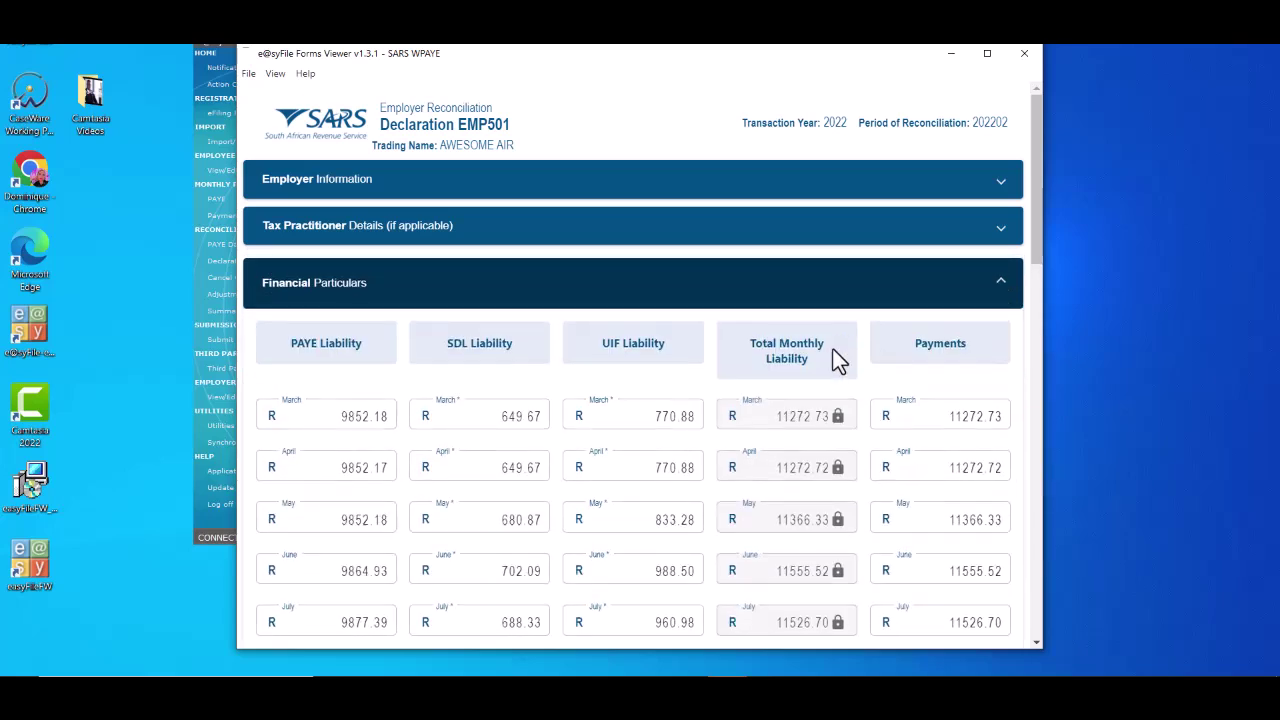
pyautogui.click(250, 76)
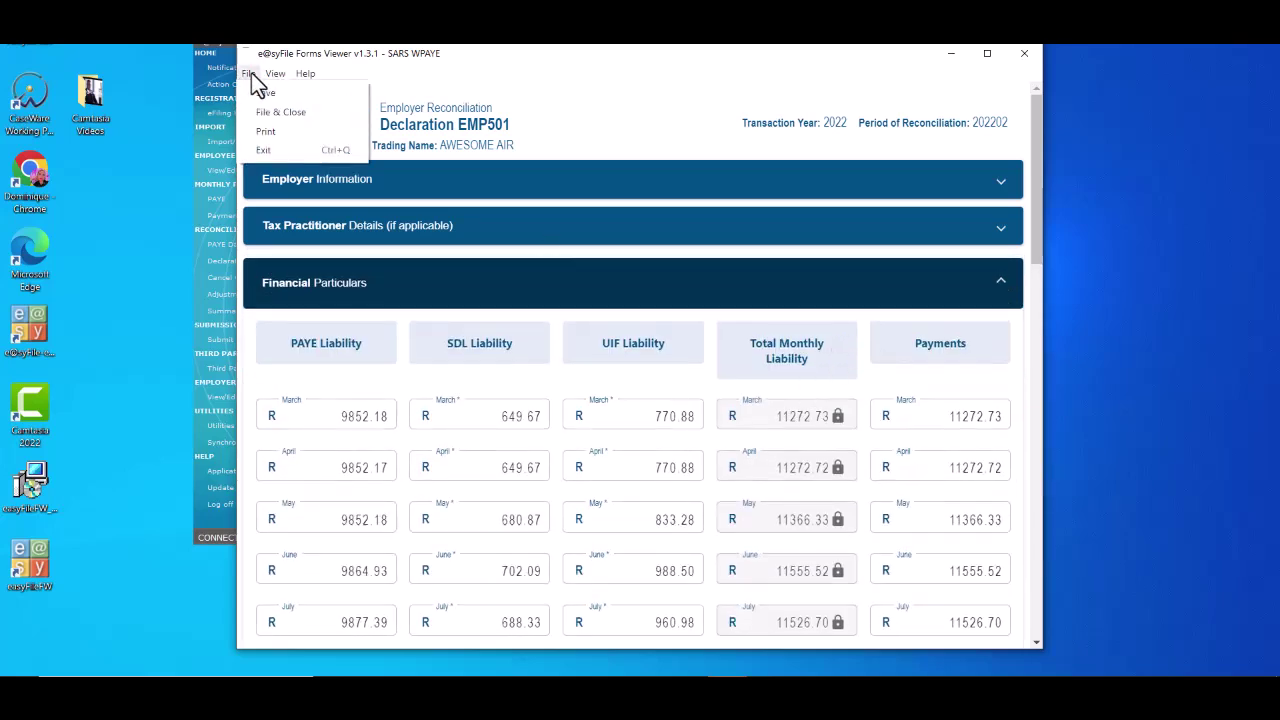
pyautogui.click(325, 111)
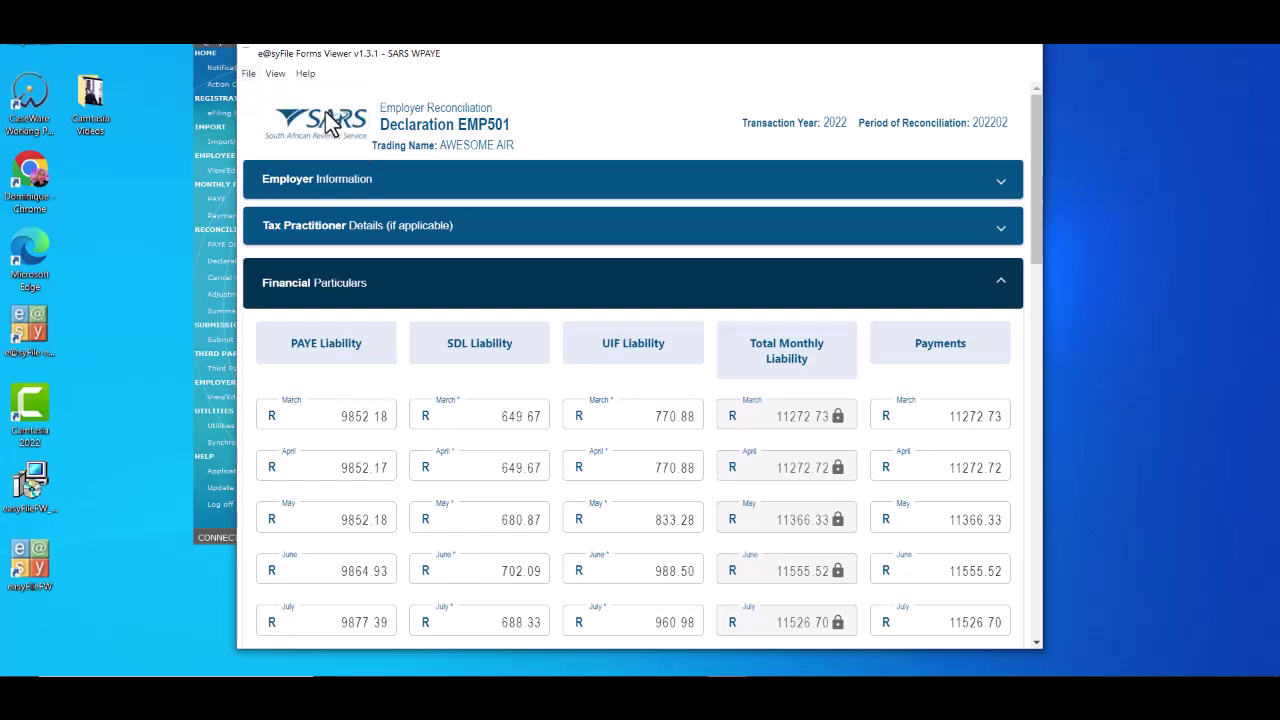
pyautogui.click(534, 316)
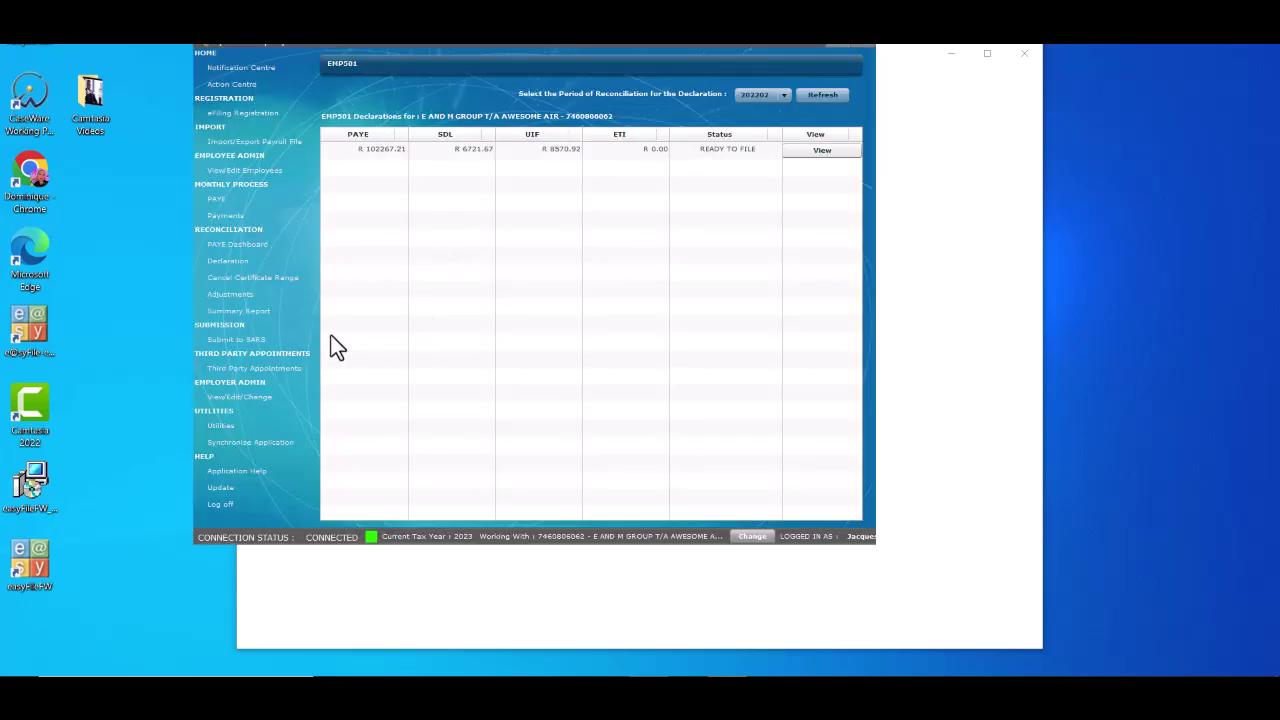
# Step: Mark the 202202 EMP501 for submission on the Submit to SARS screen and submit it
pyautogui.click(271, 346)
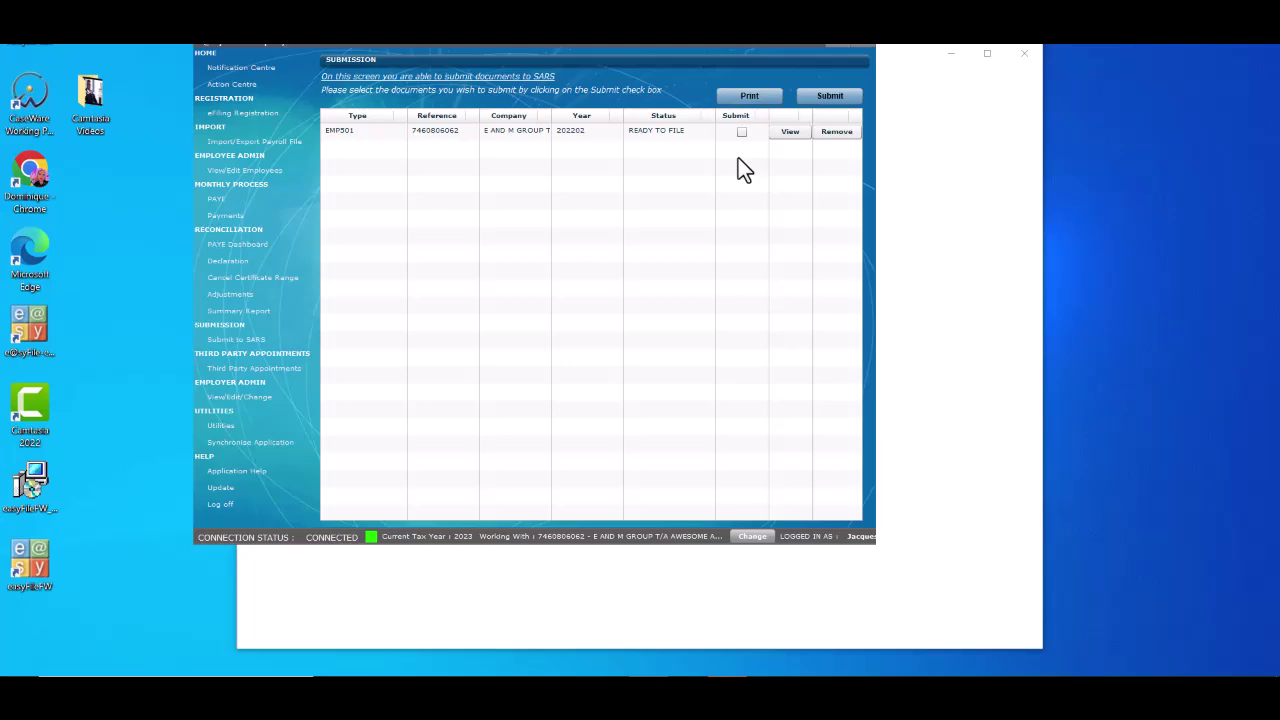
pyautogui.click(741, 132)
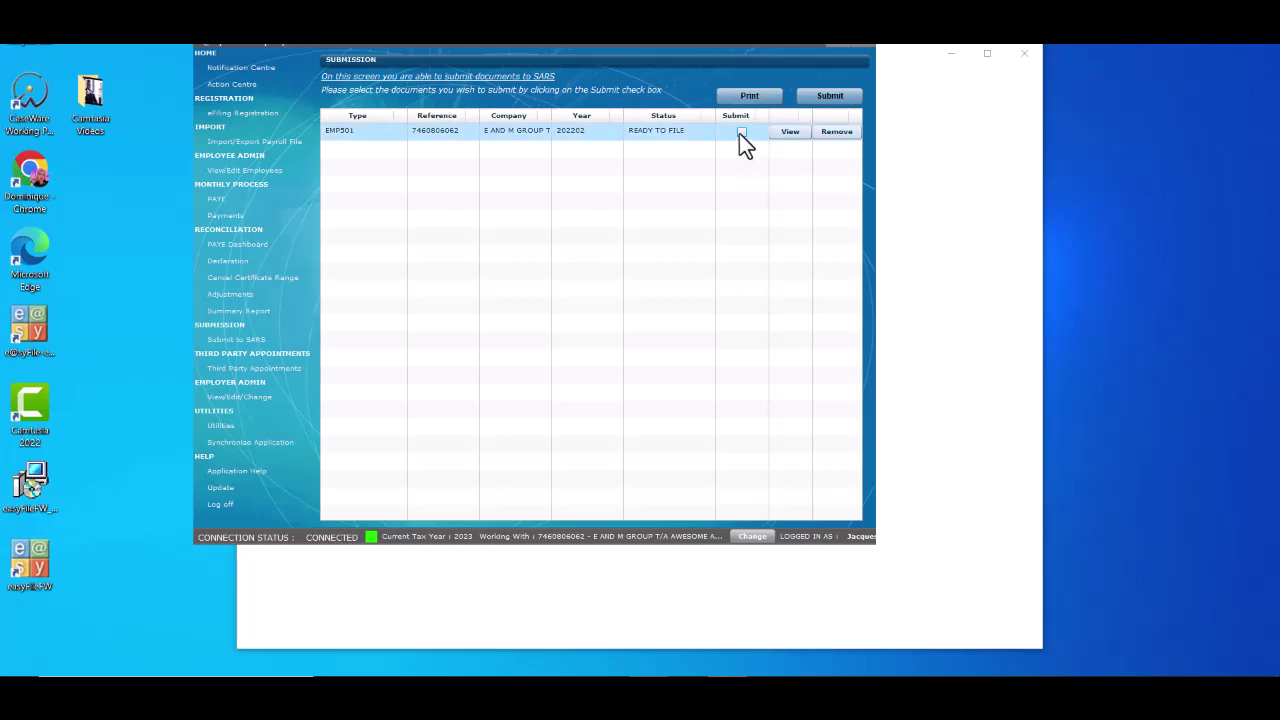
pyautogui.click(850, 101)
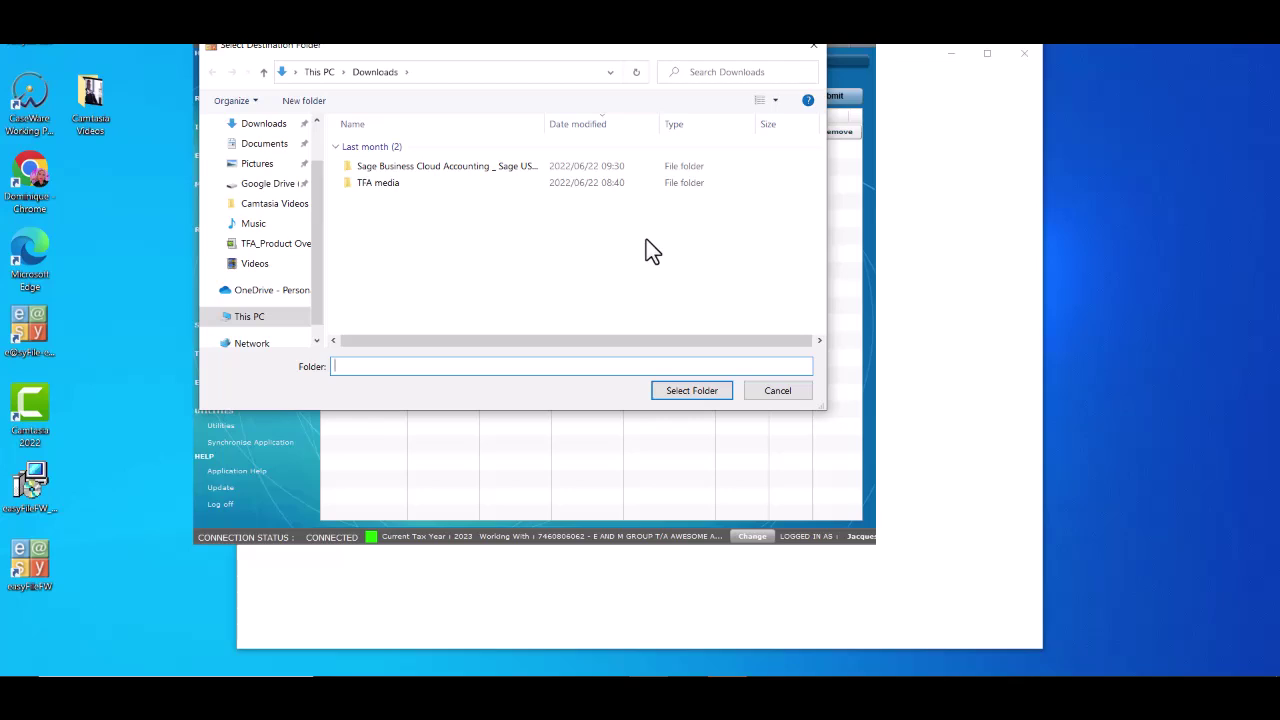
# Step: Save the submission files to Downloads, log in with the e@syFile password and confirm success
pyautogui.click(278, 130)
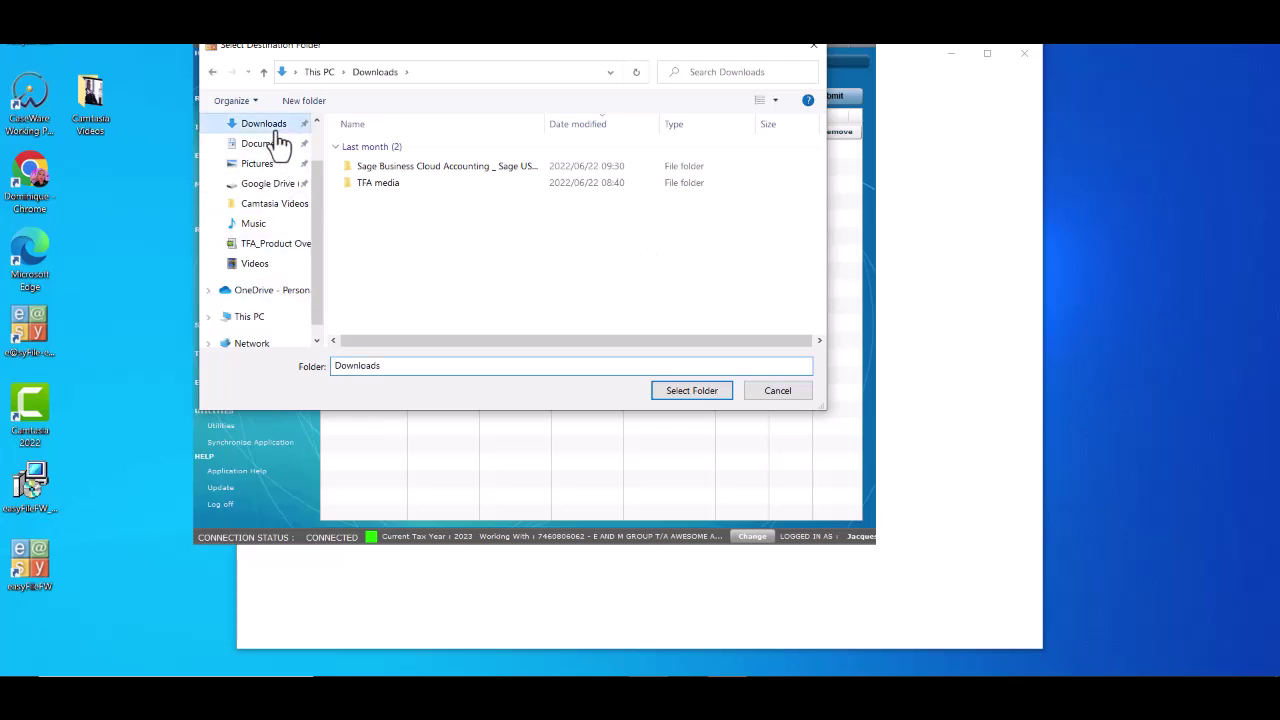
pyautogui.click(722, 393)
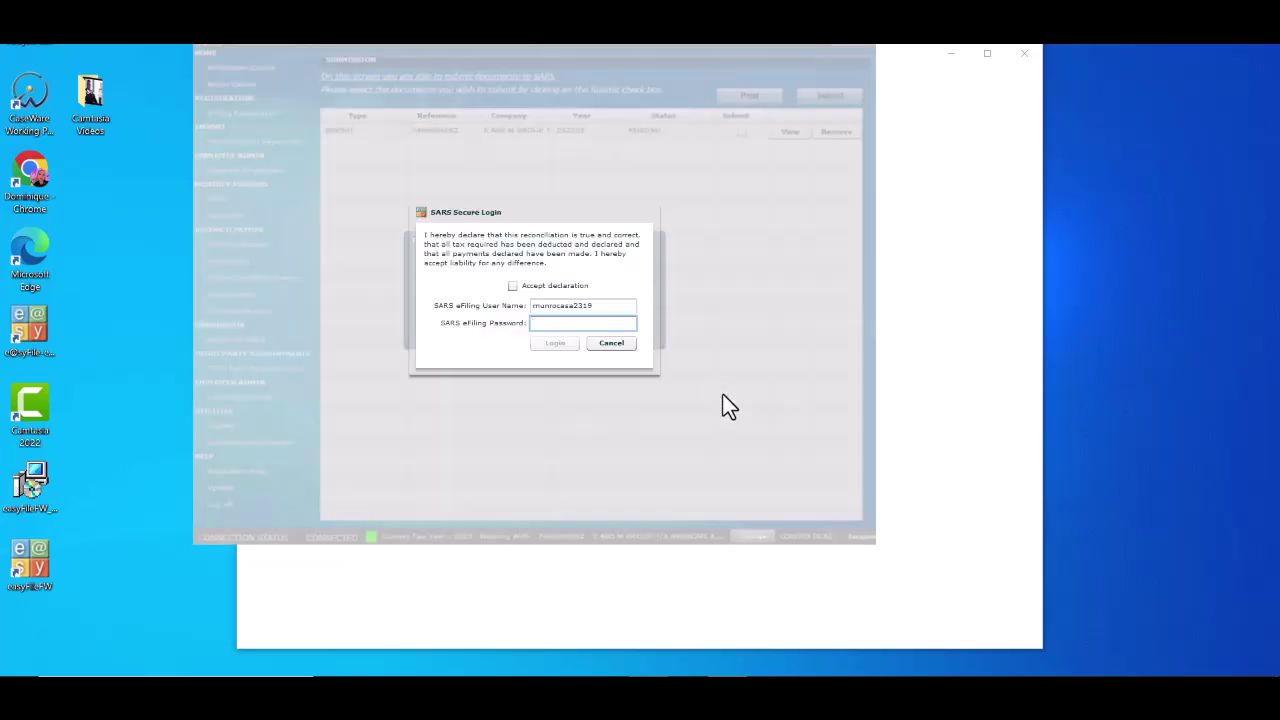
pyautogui.write('***********')
pyautogui.click(566, 342)
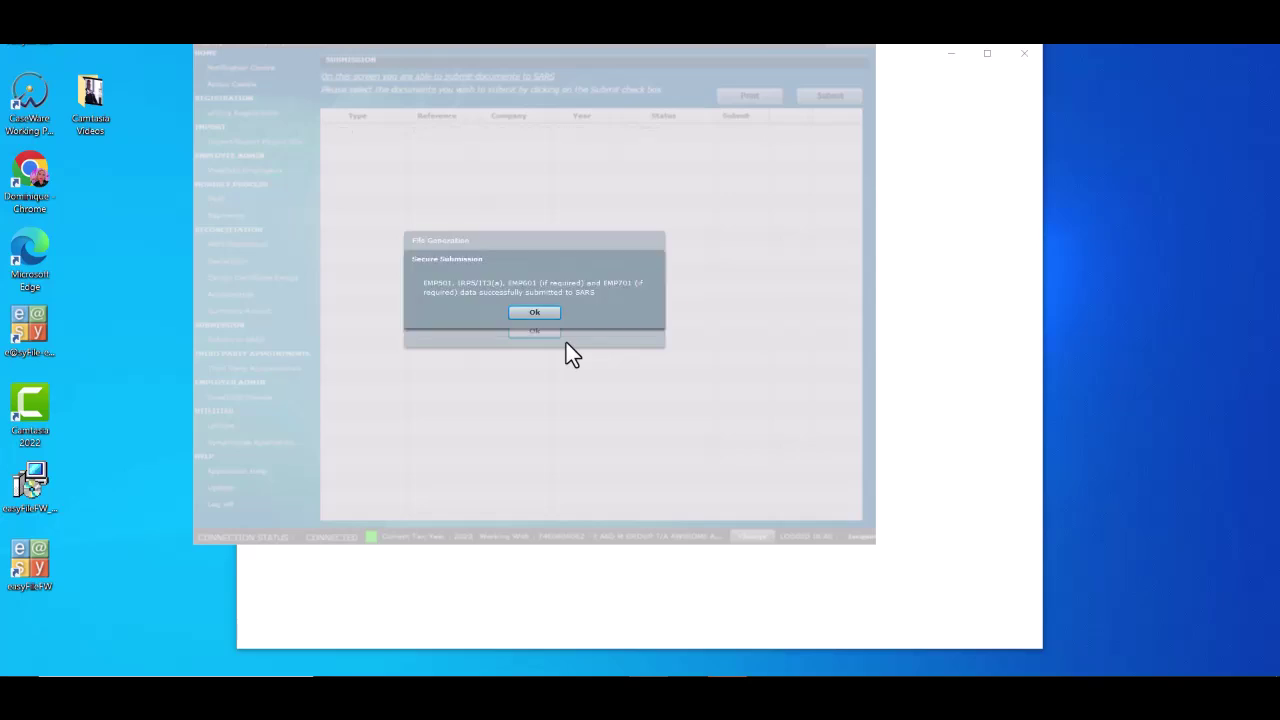
pyautogui.click(548, 312)
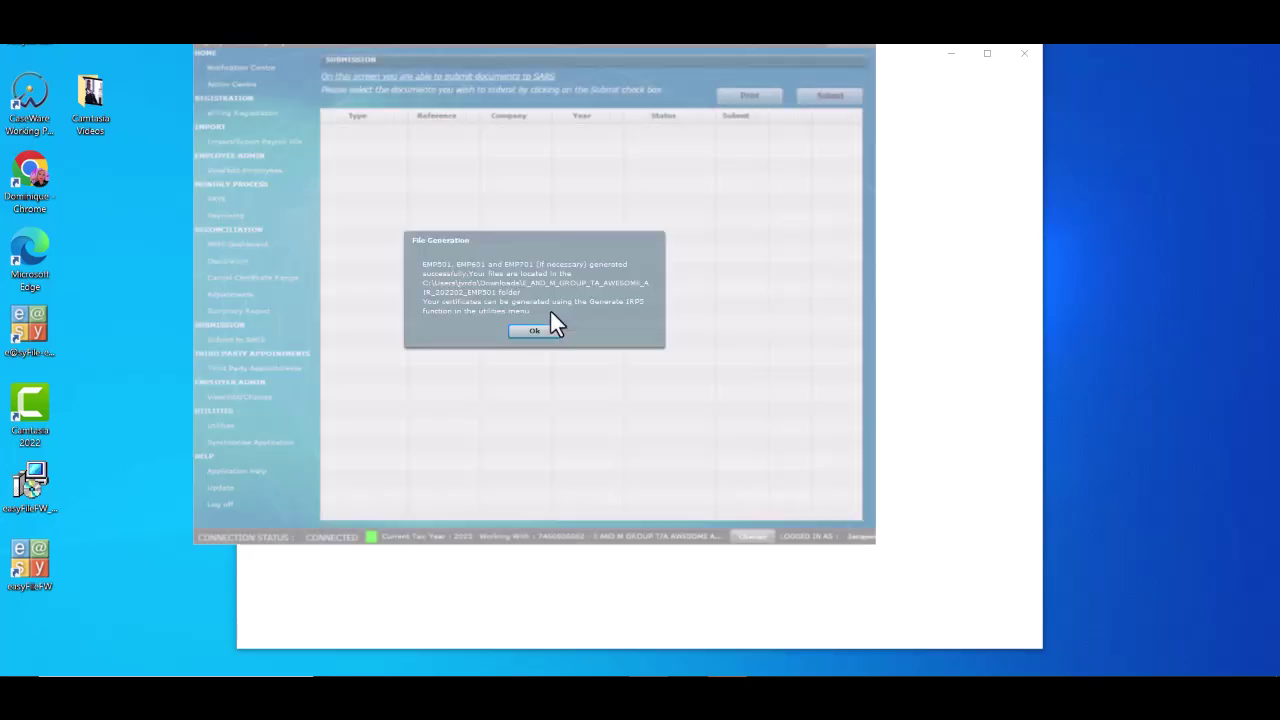
# Step: Under Generate IRP5 / IT3(a) PDF's, mark the submitted 202202 EMP501 for export and export it
pyautogui.click(552, 335)
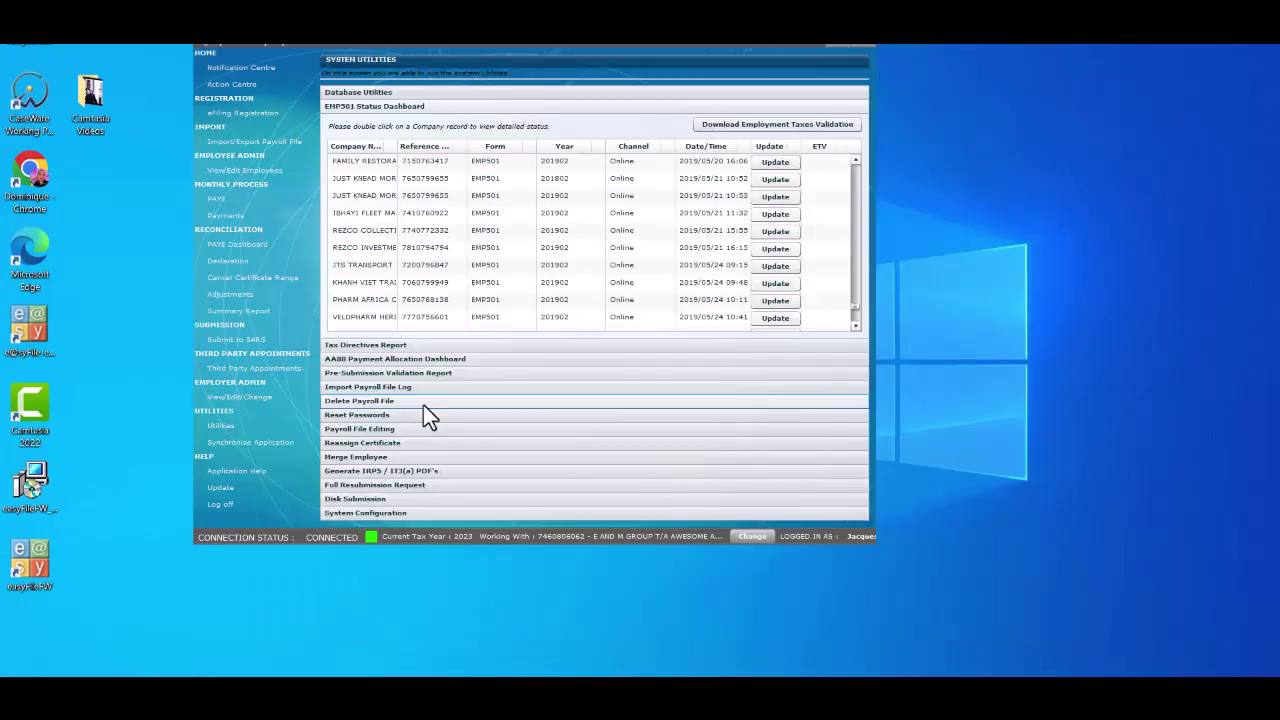
pyautogui.click(438, 474)
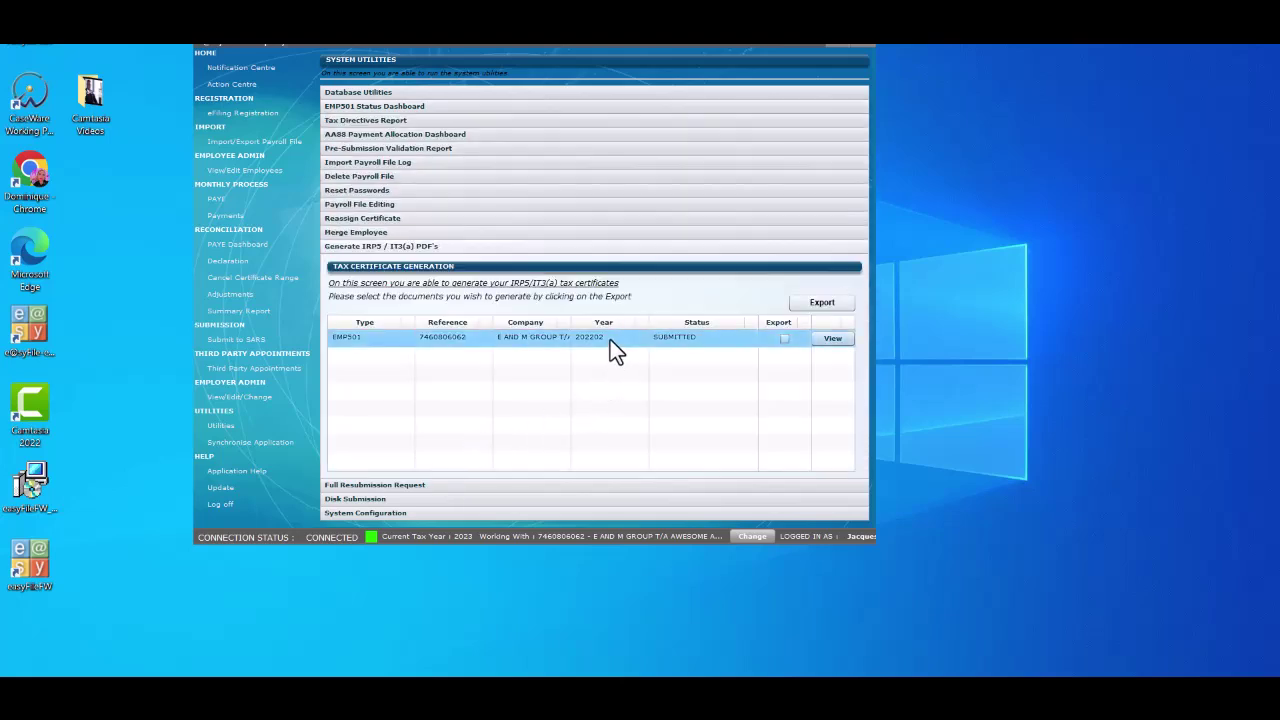
pyautogui.click(783, 339)
pyautogui.click(824, 304)
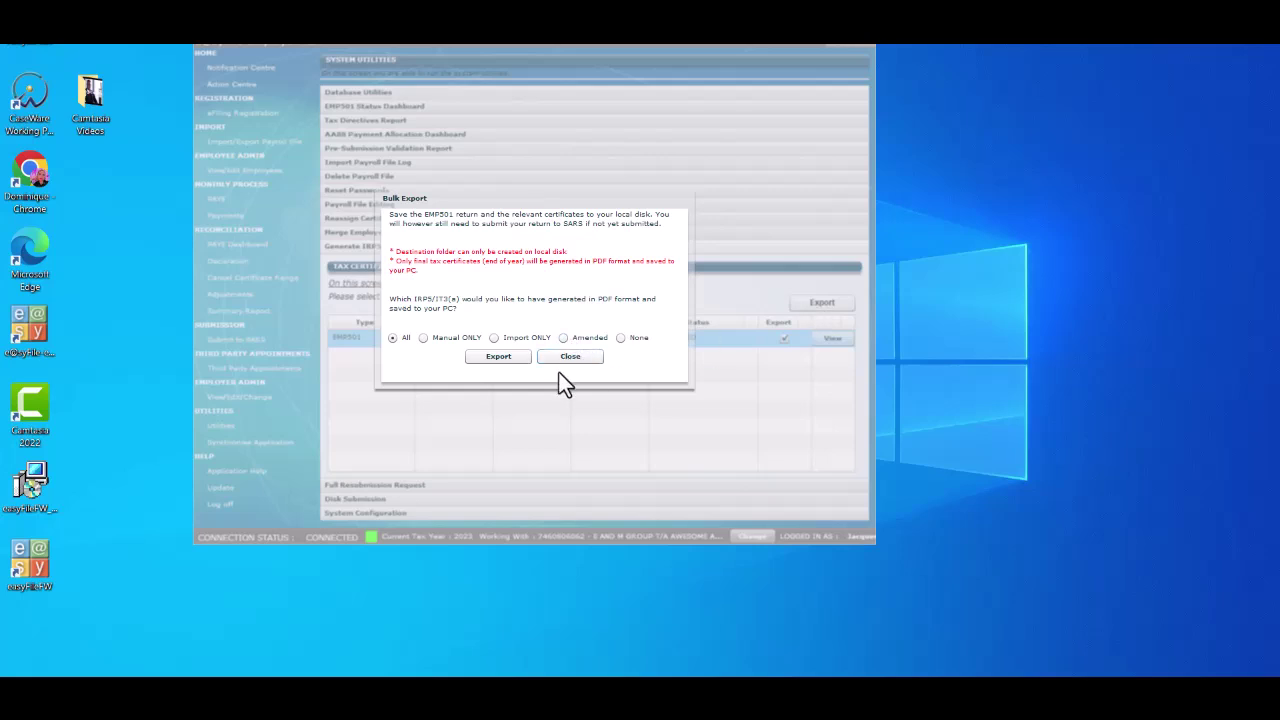
# Step: Export all certificates into the E_AND_M_GROUP_TA_AWESOME_AIR_202202_EMP501 folder in Downloads
pyautogui.click(497, 357)
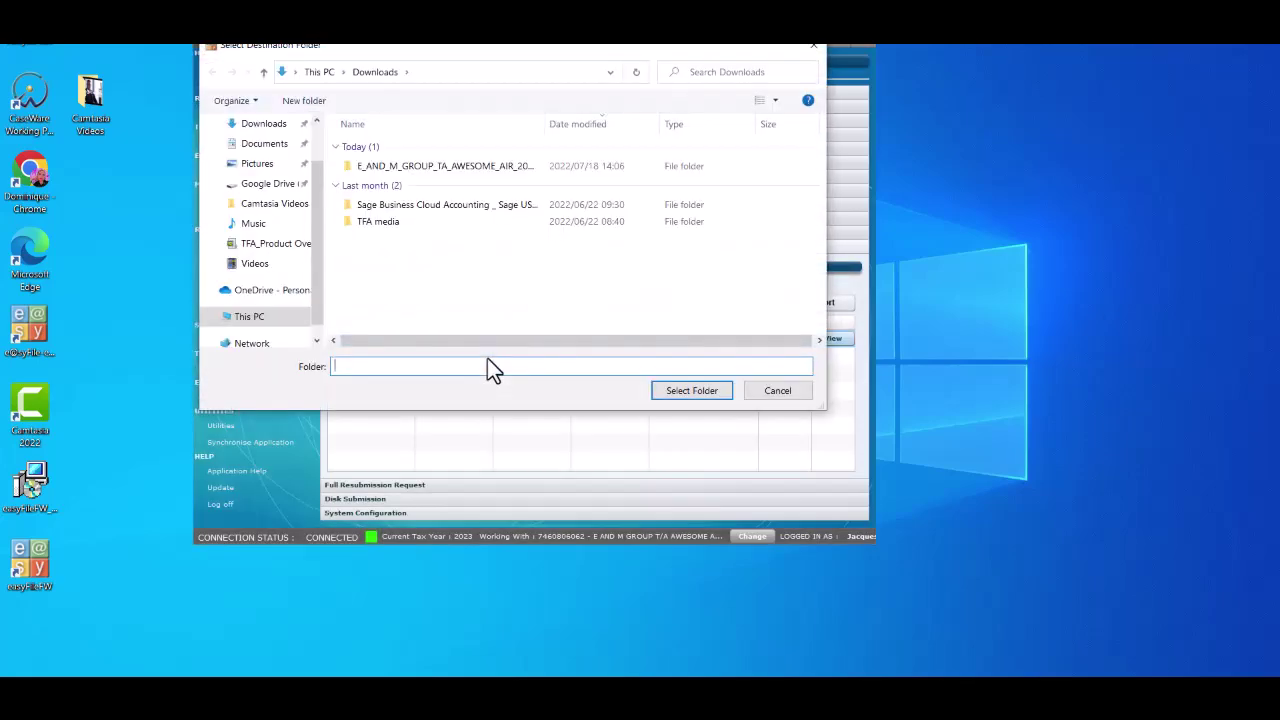
pyautogui.click(478, 170)
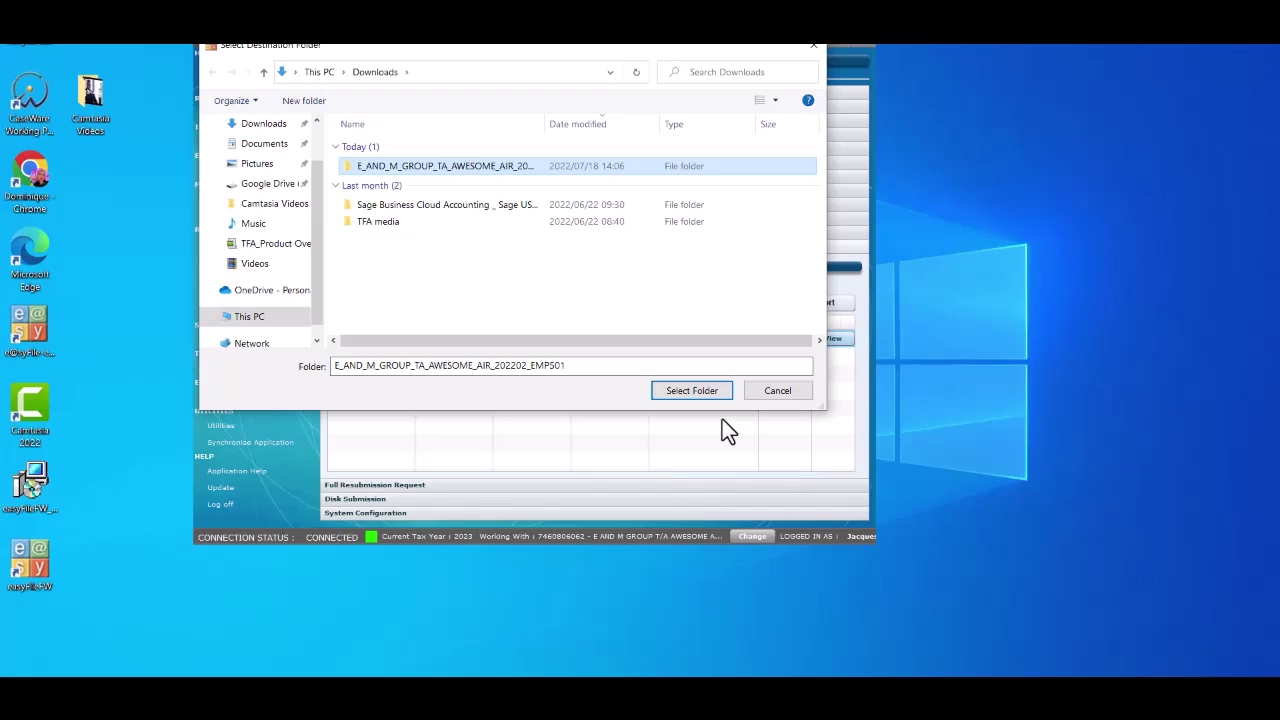
pyautogui.click(700, 392)
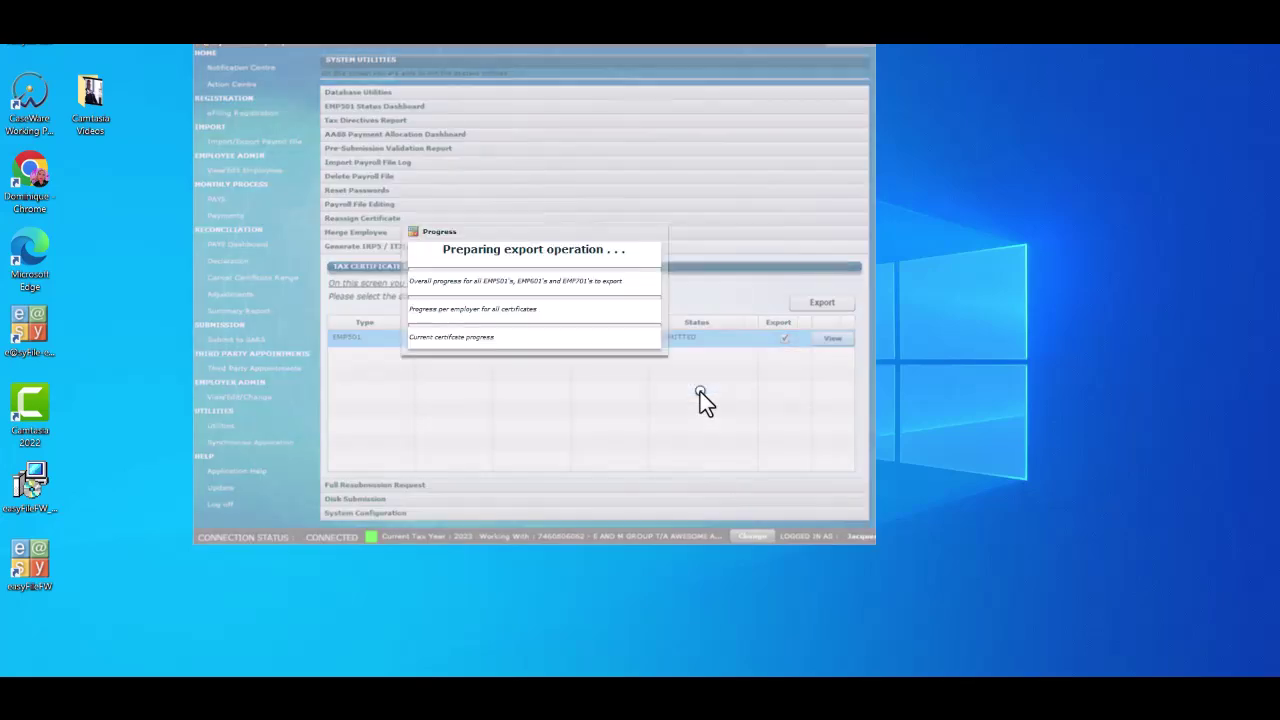